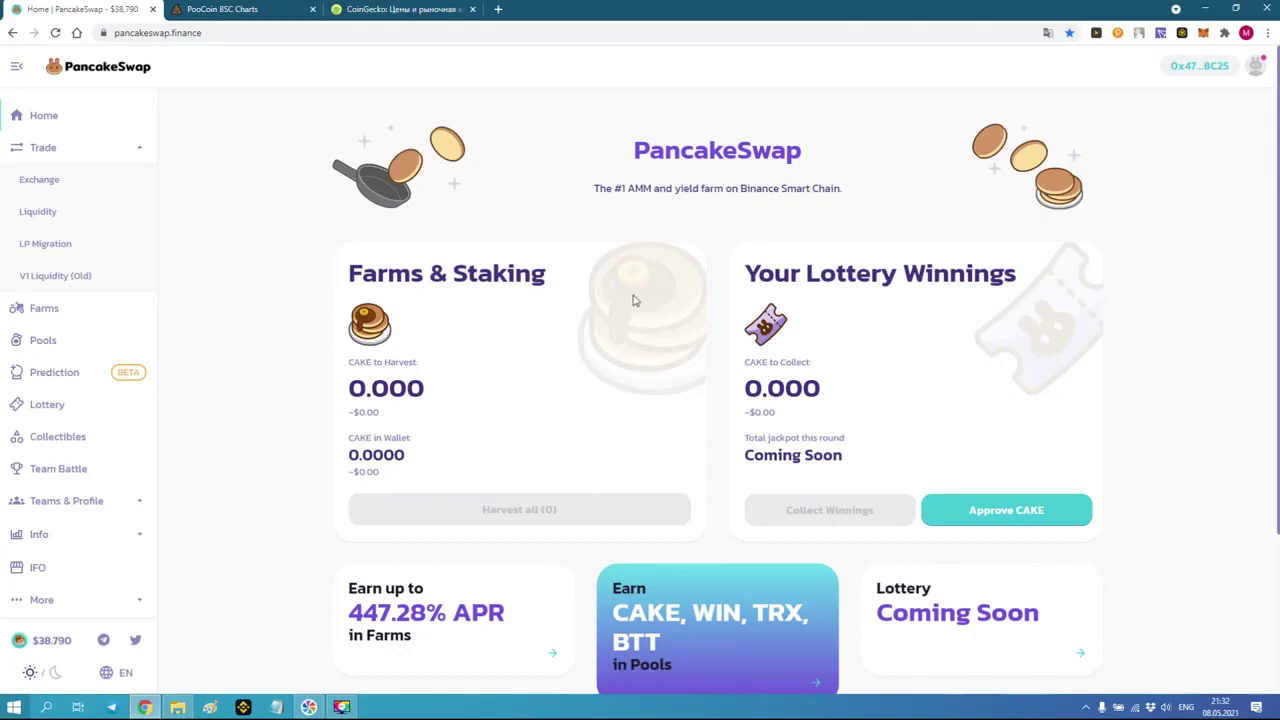
- Open the token exchange page and connect the crypto wallet to it
left_click(79, 152)
left_click(76, 150)
left_click(50, 178)
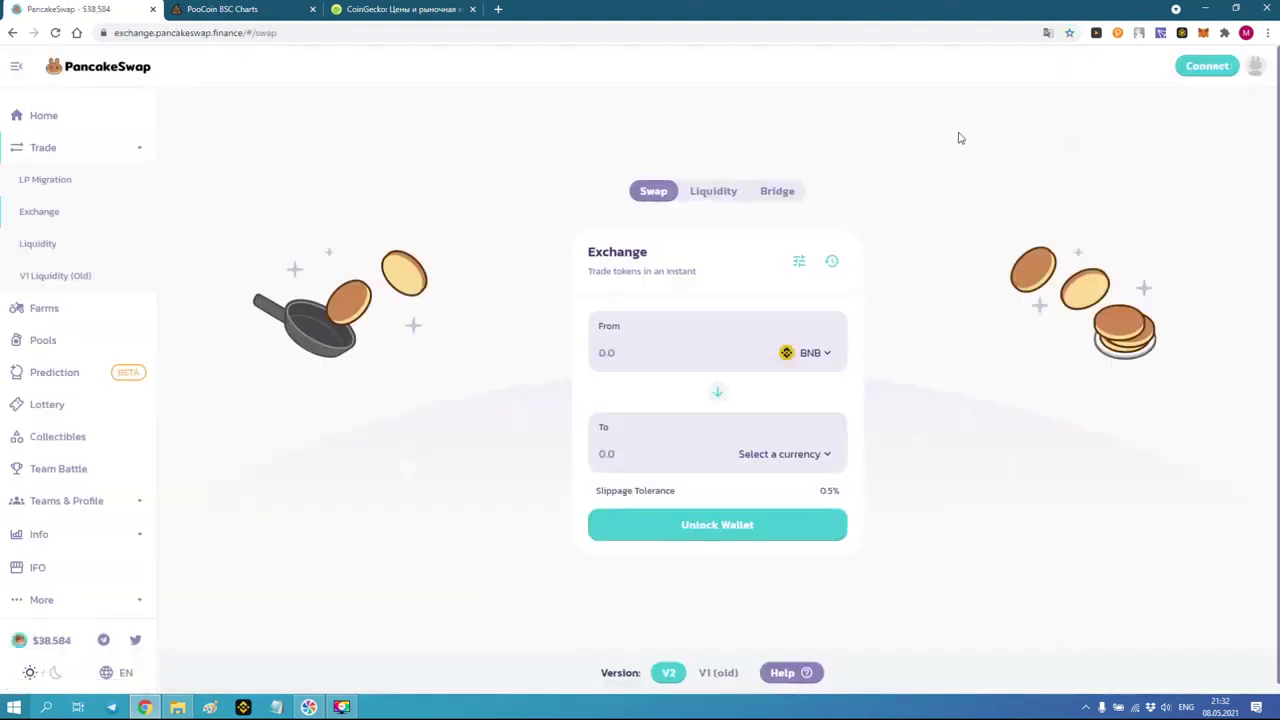
left_click(1207, 68)
left_click(639, 270)
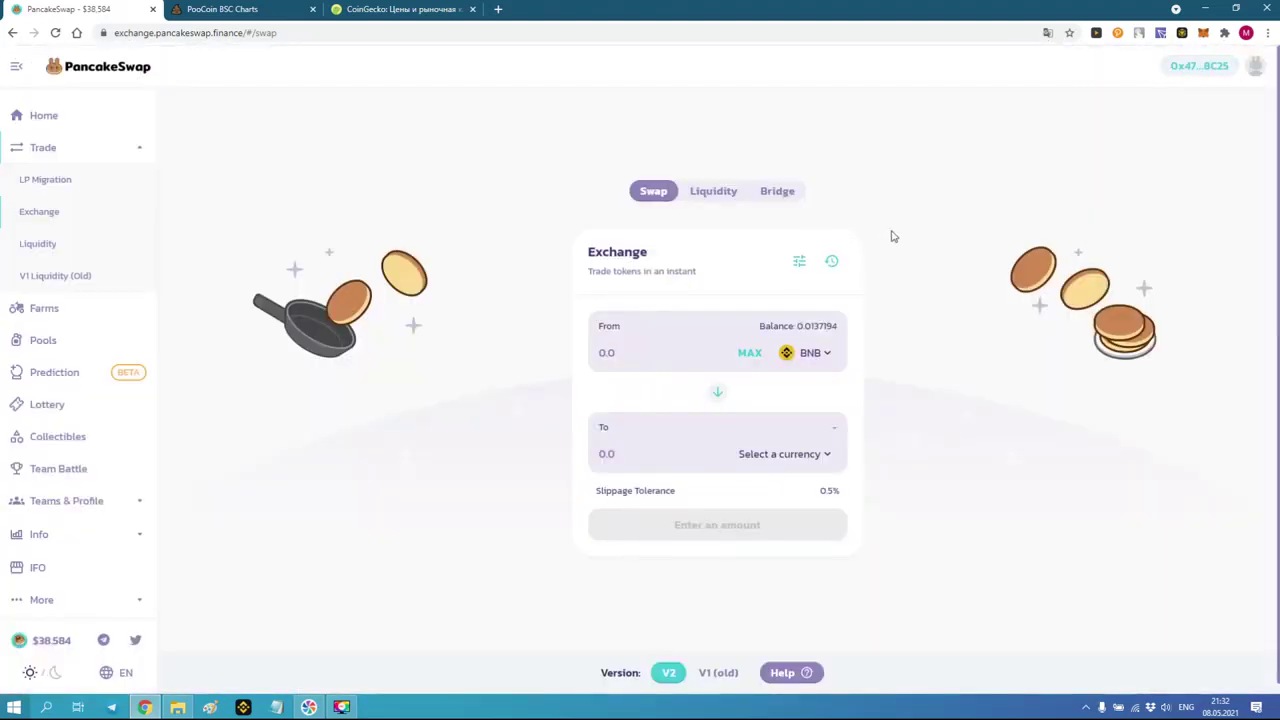
- Check the BNB balance on Smart Chain in the MetaMask wallet and close it again
left_click(1203, 33)
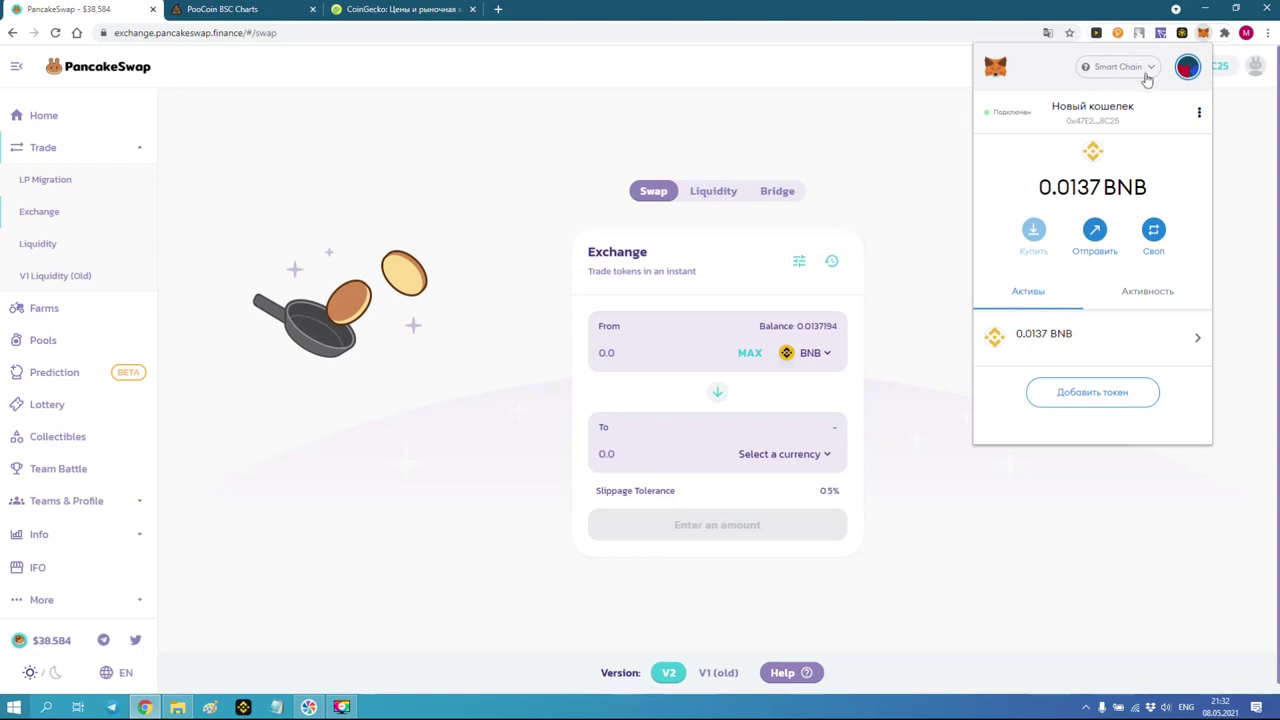
left_click_drag(1040, 187, 1152, 191)
left_click(1128, 190)
left_click_drag(1043, 187, 1157, 197)
left_click(1141, 192)
left_click(856, 202)
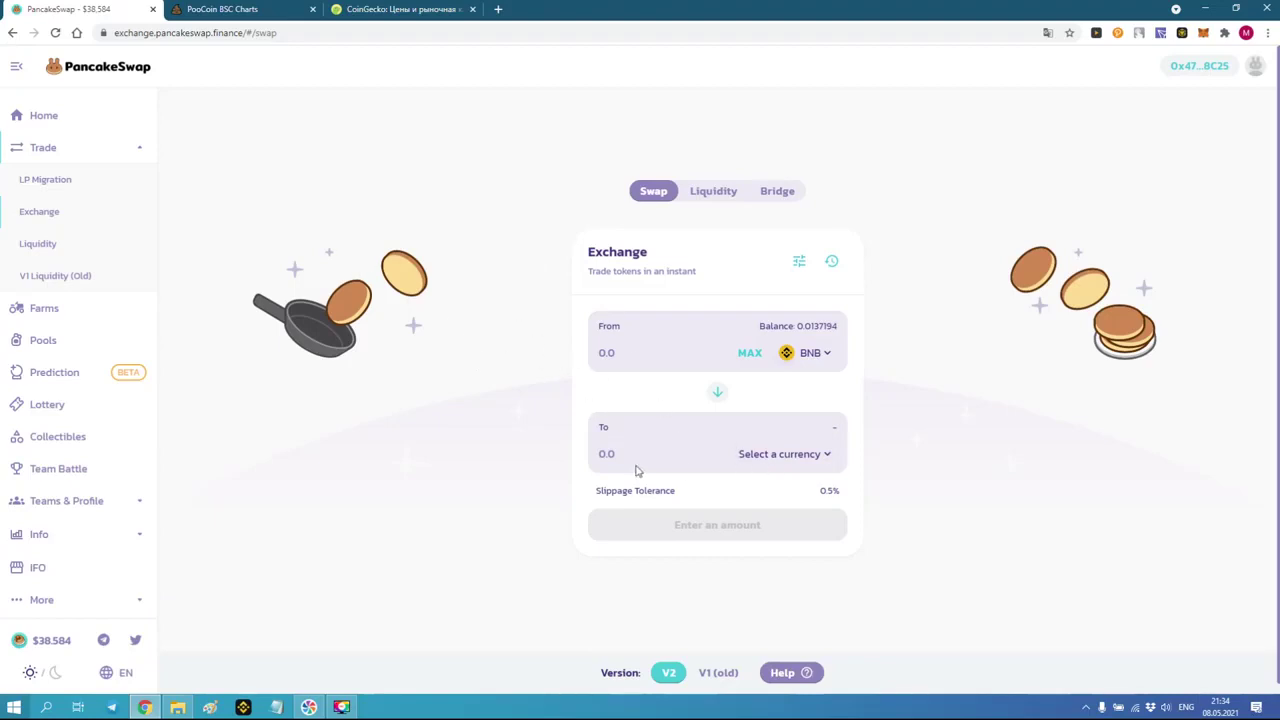
- Switch to CoinGecko, search for "ncat", open the NCAT Token page and copy its contract address
left_click(396, 12)
mouse_move(675, 215)
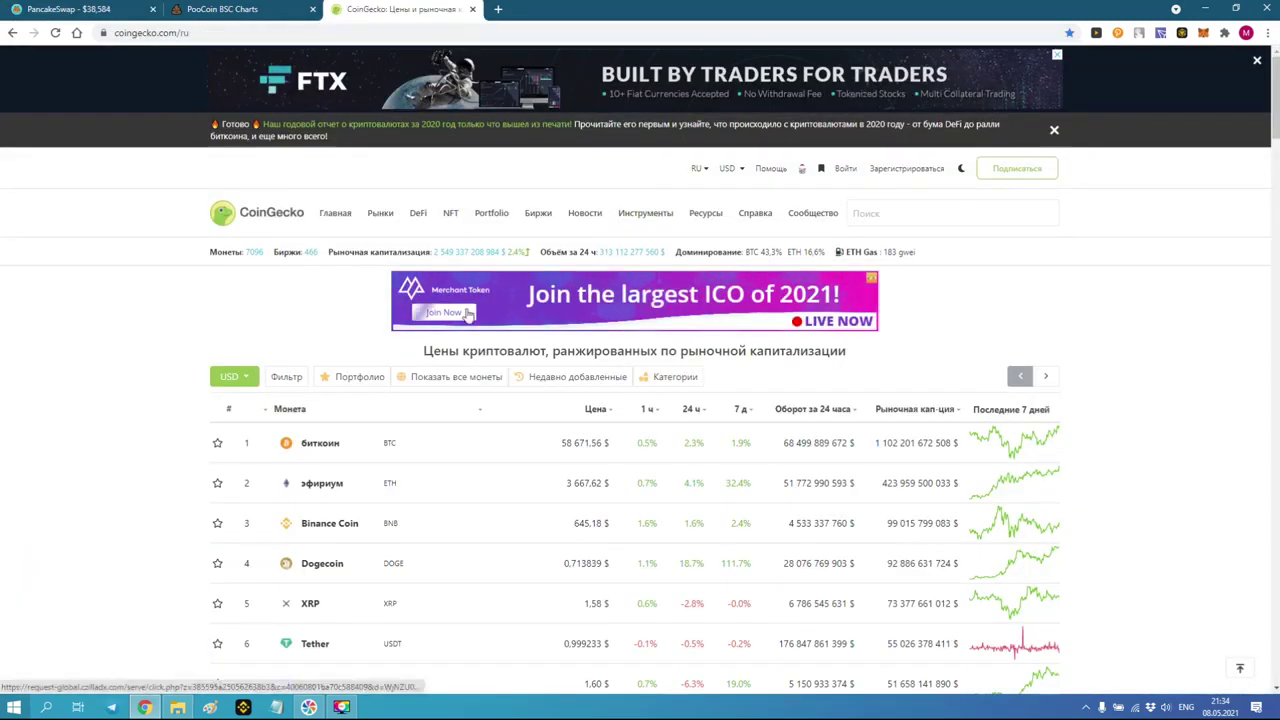
left_click(880, 218)
type("ncat")
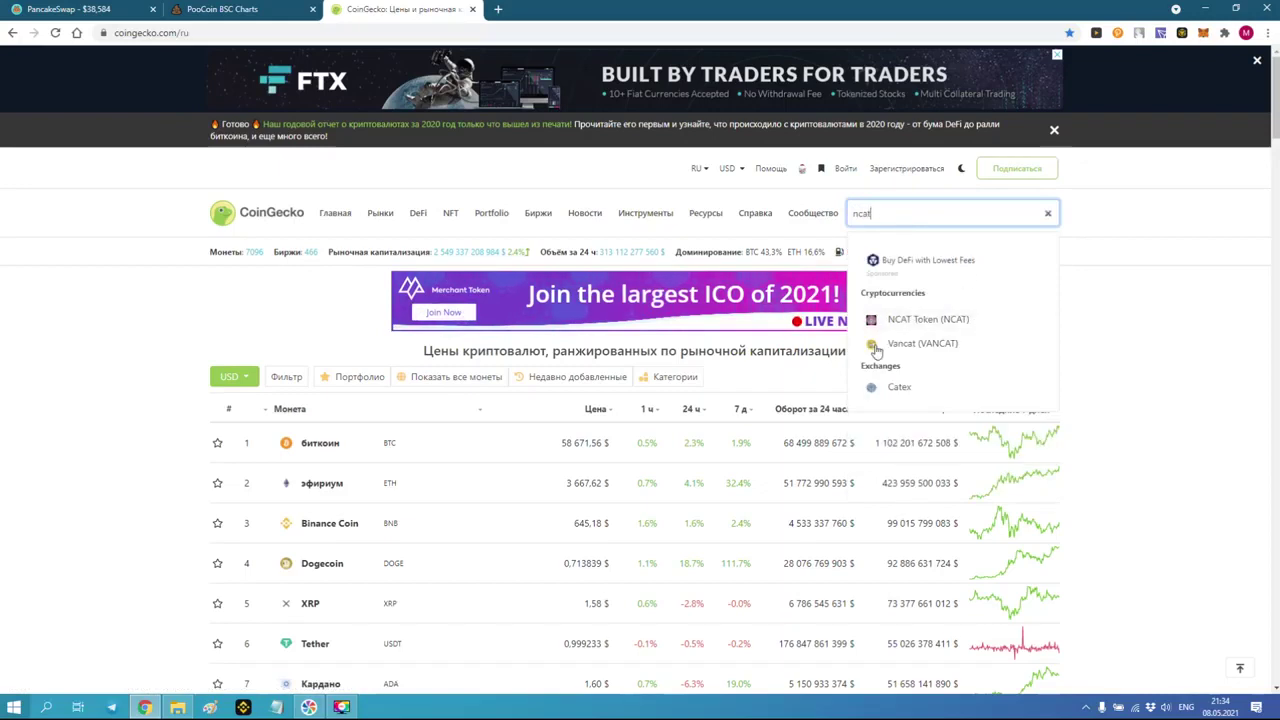
left_click(905, 320)
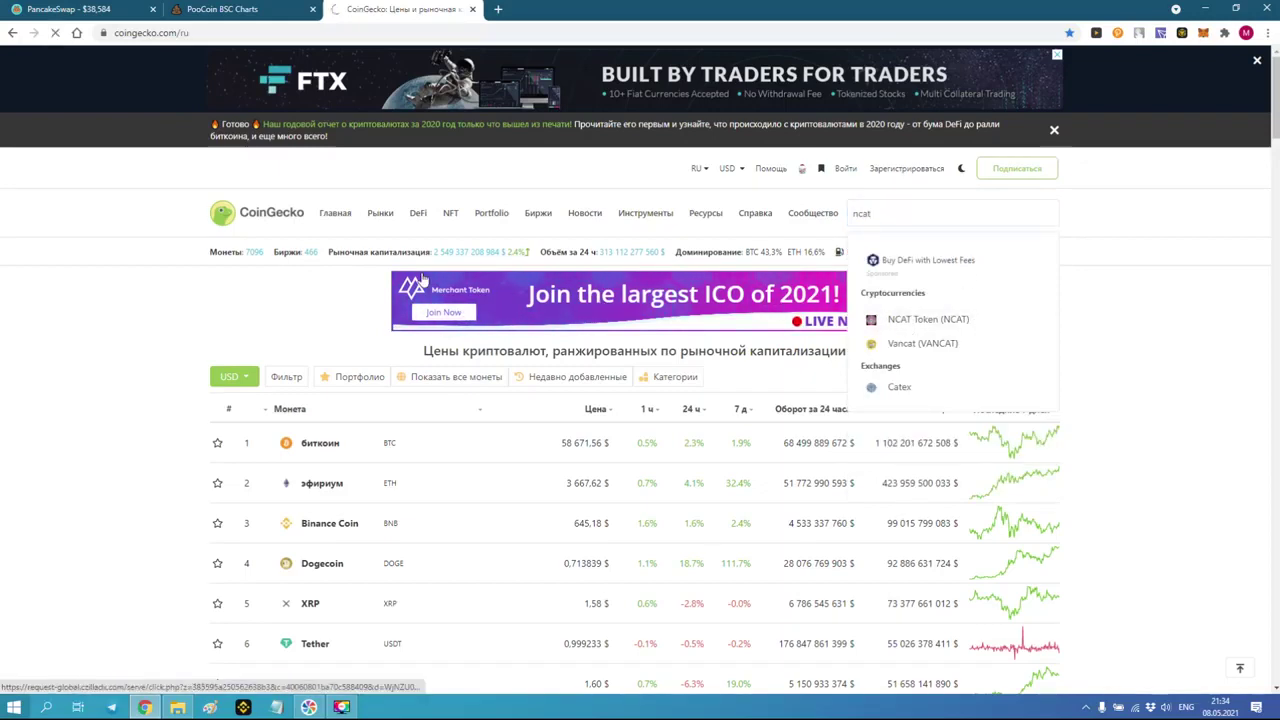
scroll(185, 302, "down", 1)
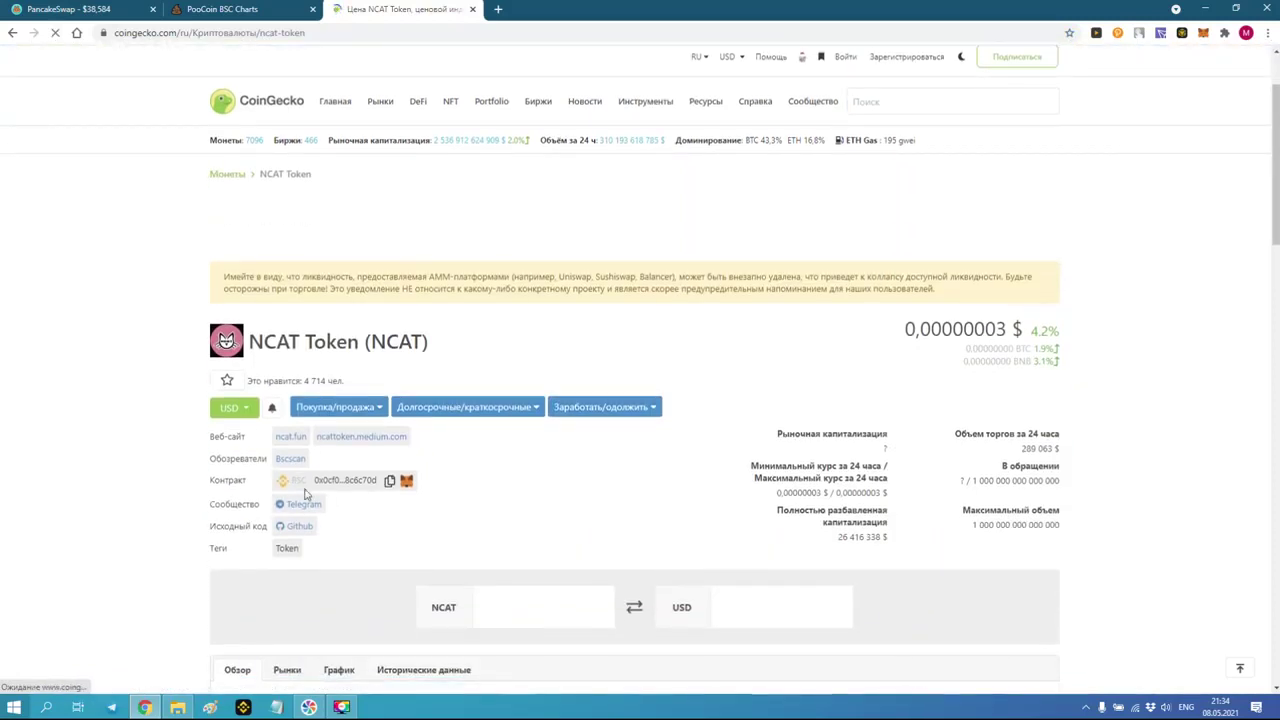
left_click(390, 480)
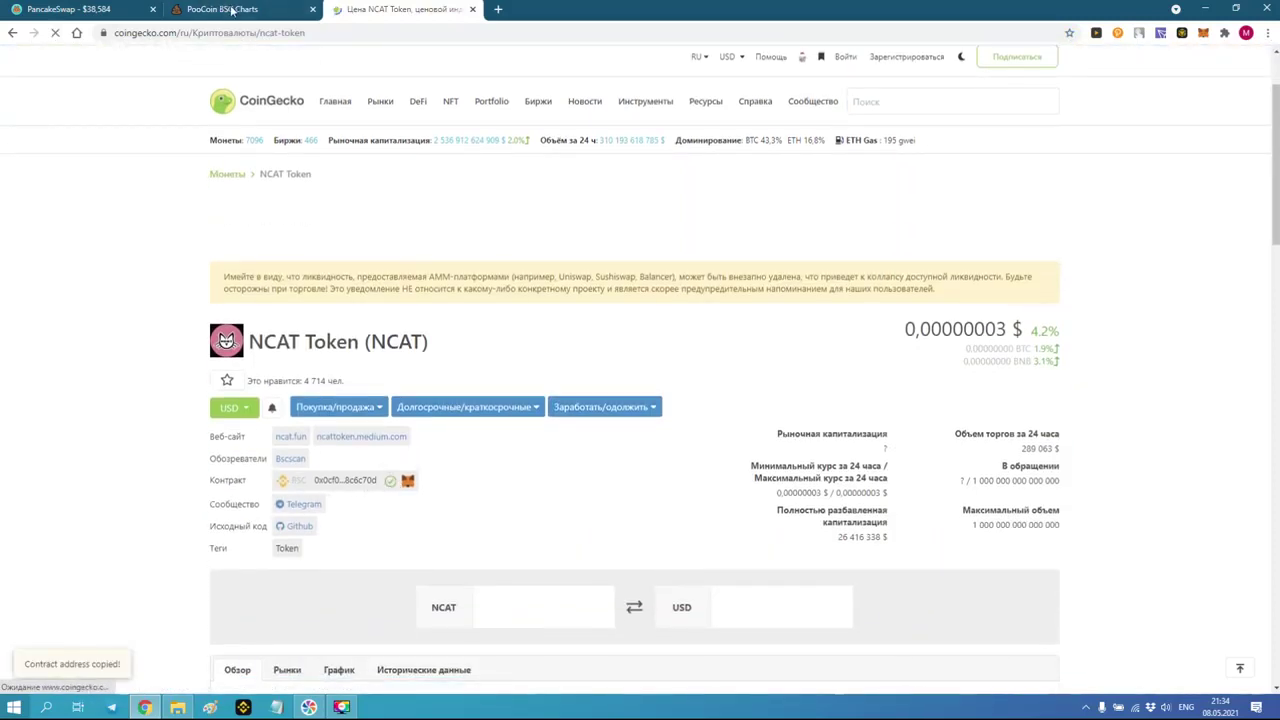
- Switch back to PancakeSwap and select NCAT as the token to receive by pasting the copied contract address
left_click(70, 9)
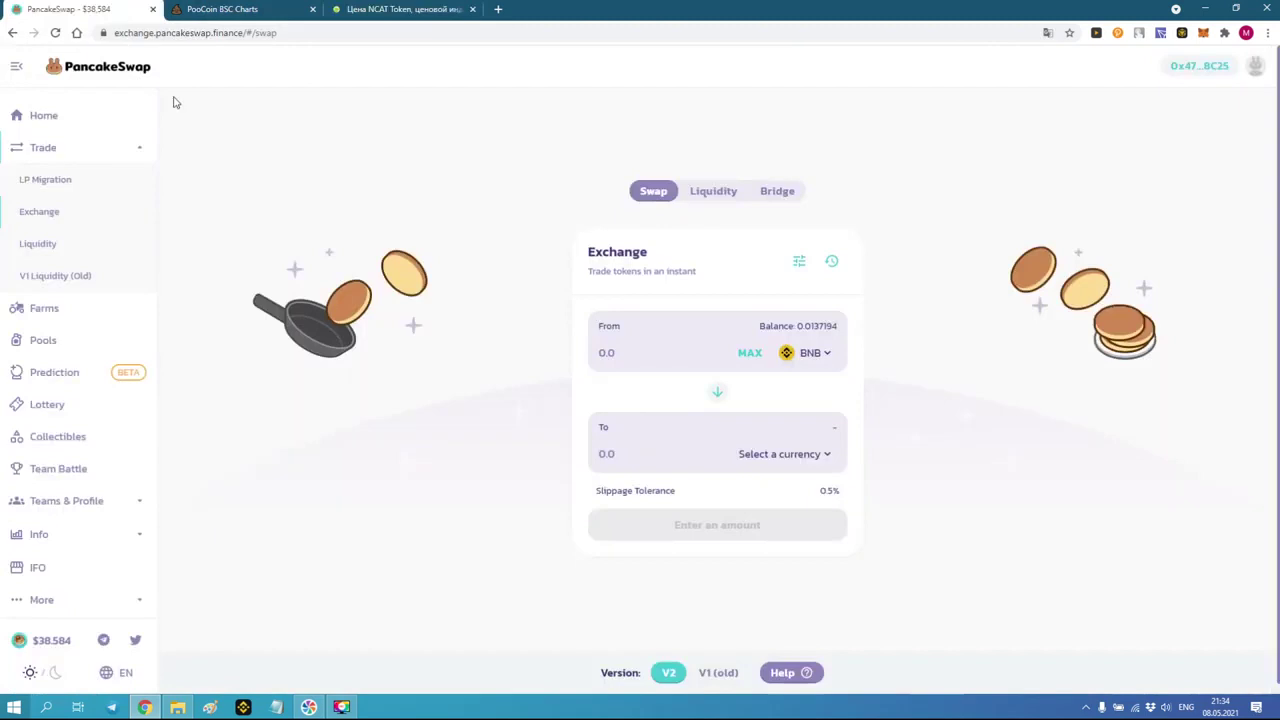
left_click(786, 455)
left_click(607, 161)
key("ctrl+v")
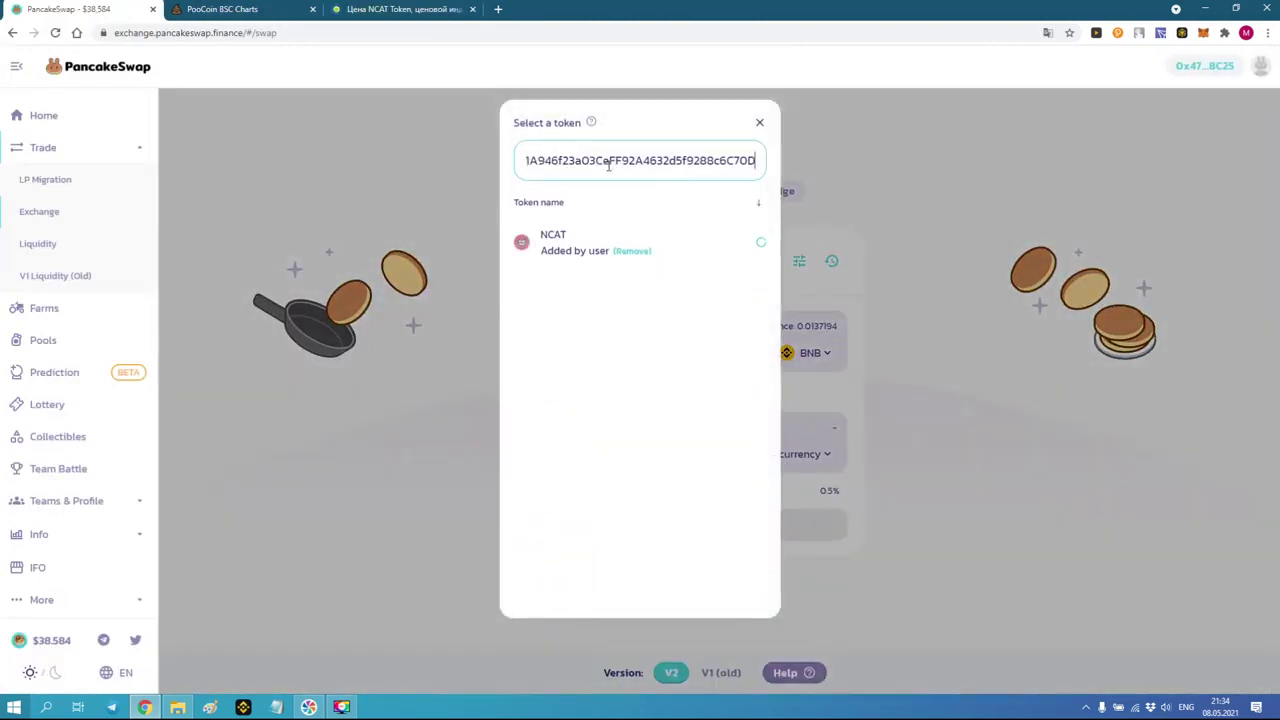
left_click(563, 249)
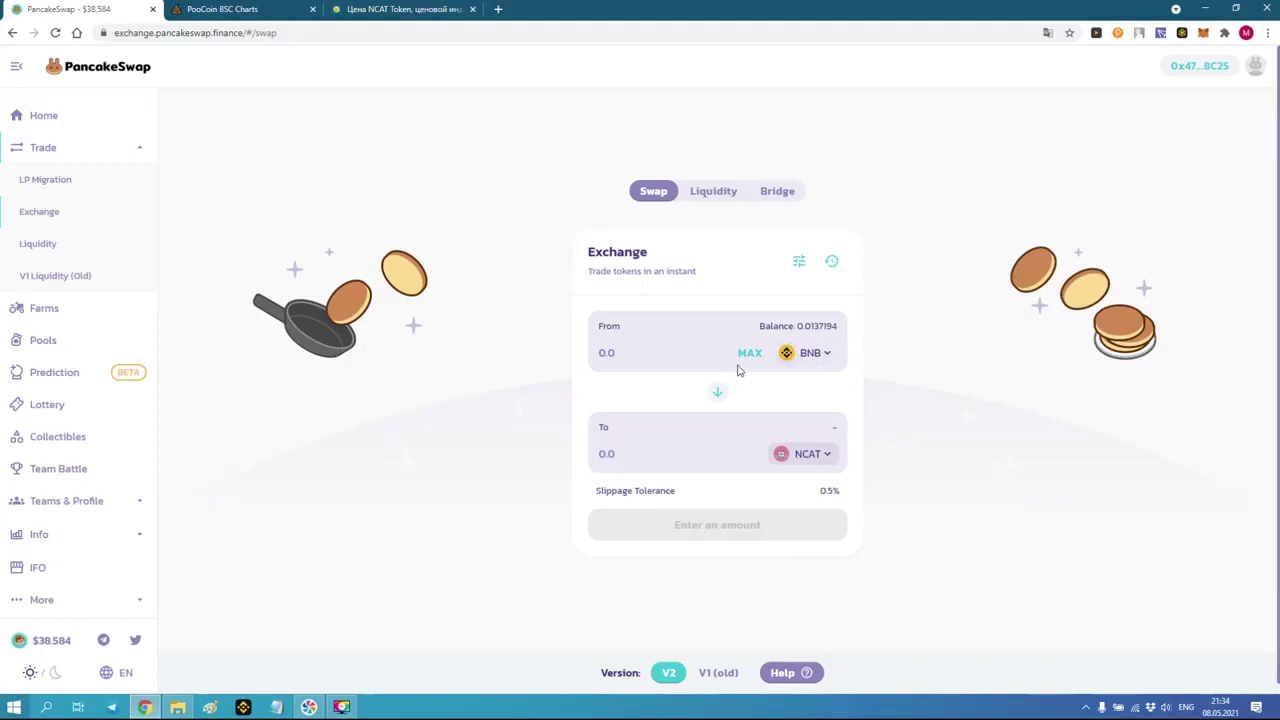
- Search for "busd" and select BUSD as the token to pay with
left_click(802, 367)
left_click(581, 164)
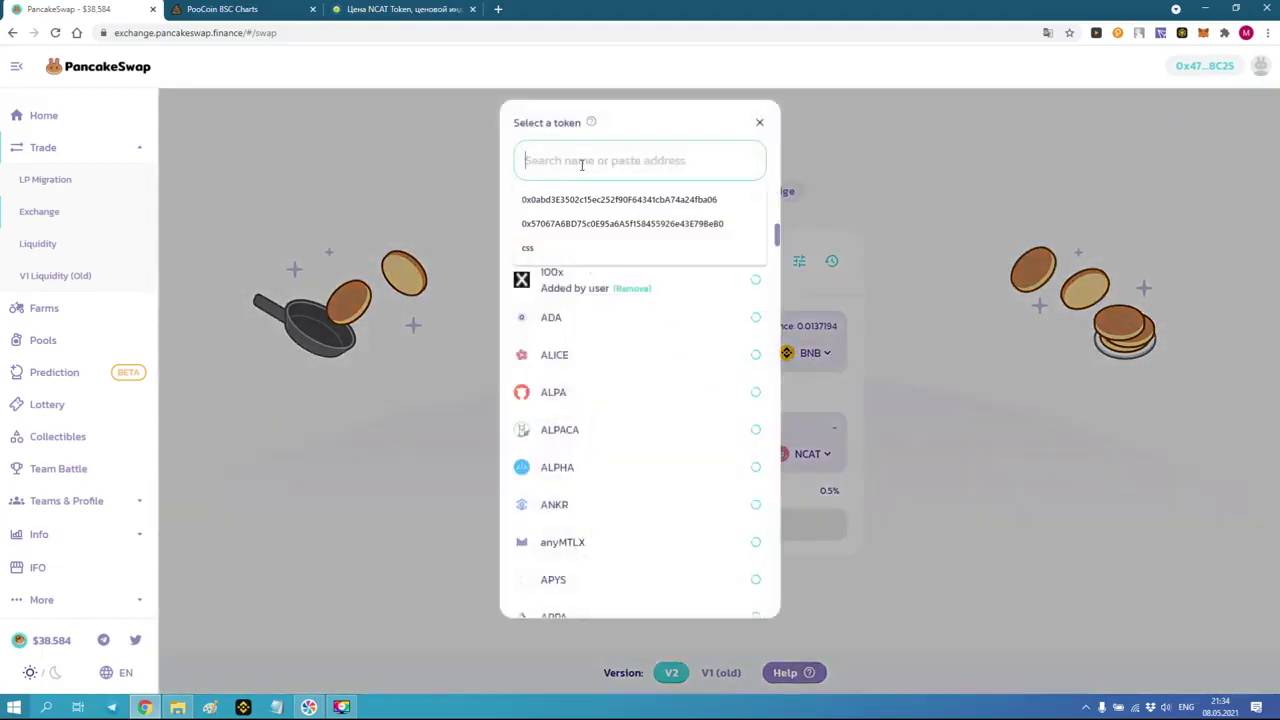
type("busd")
left_click(591, 245)
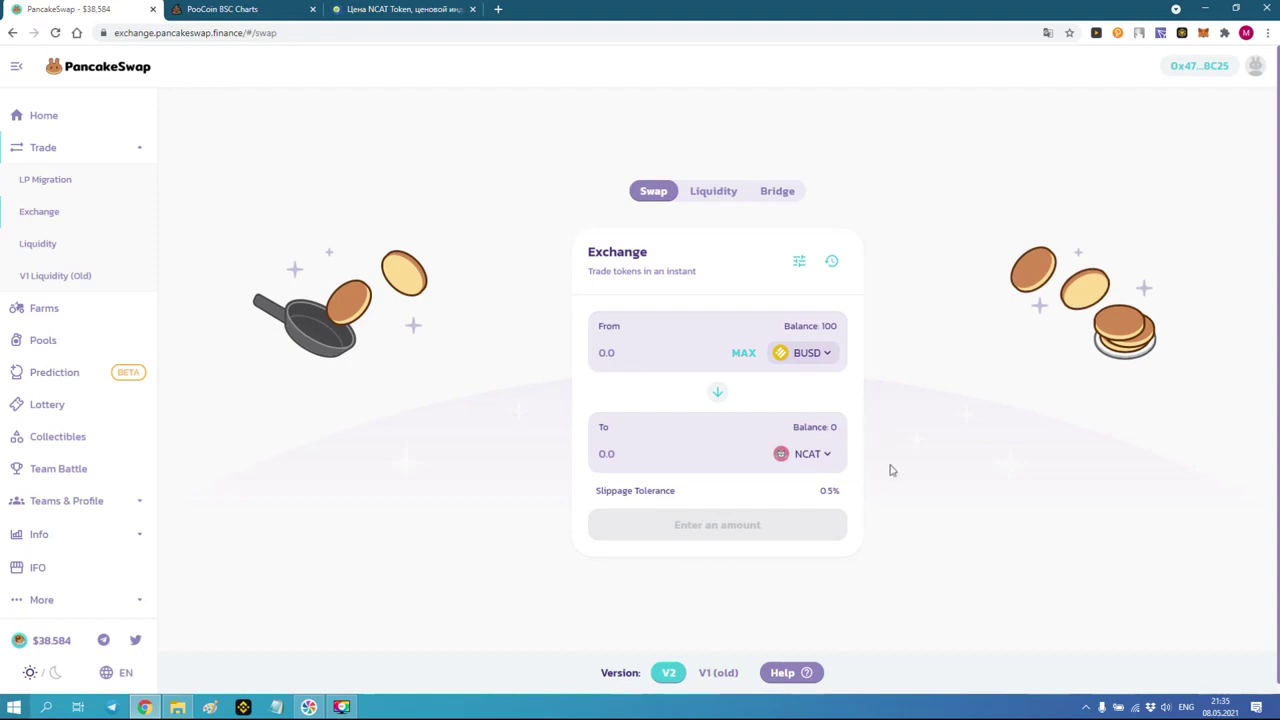
- Set the slippage tolerance to 5% in the exchange settings
left_click_drag(822, 490, 838, 492)
left_click(815, 499)
left_click(920, 499)
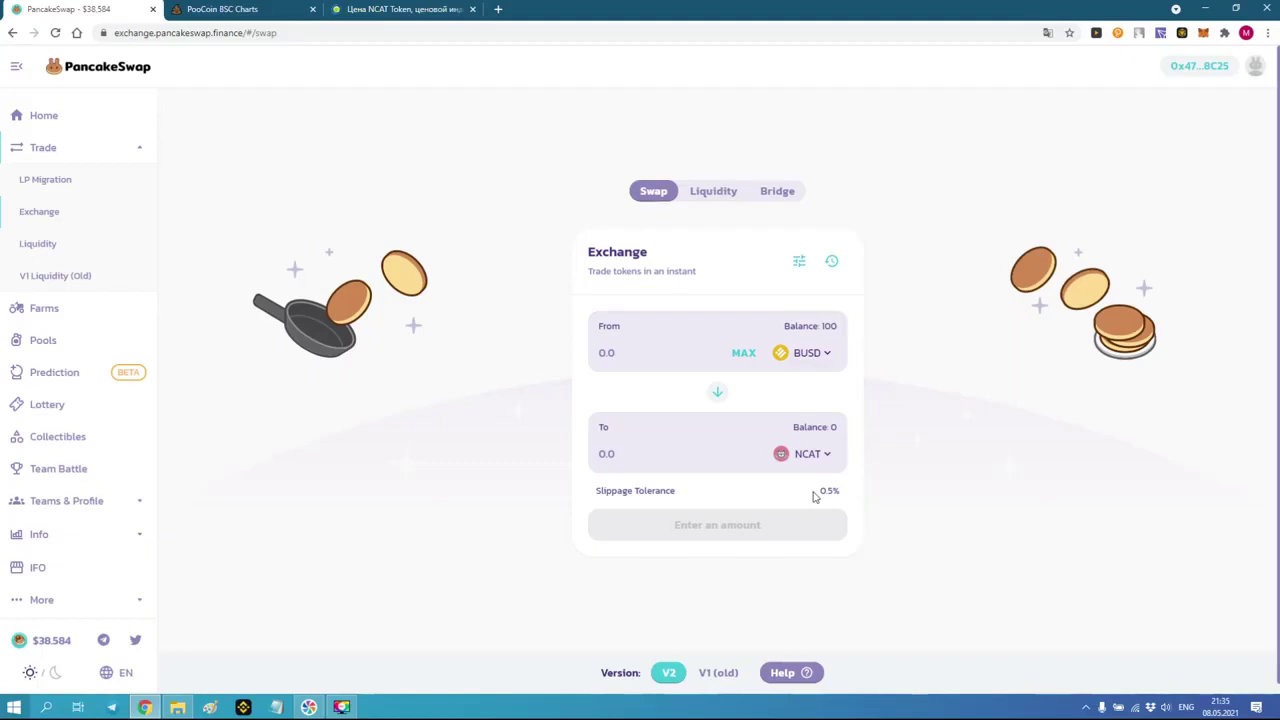
left_click(799, 262)
left_click(652, 344)
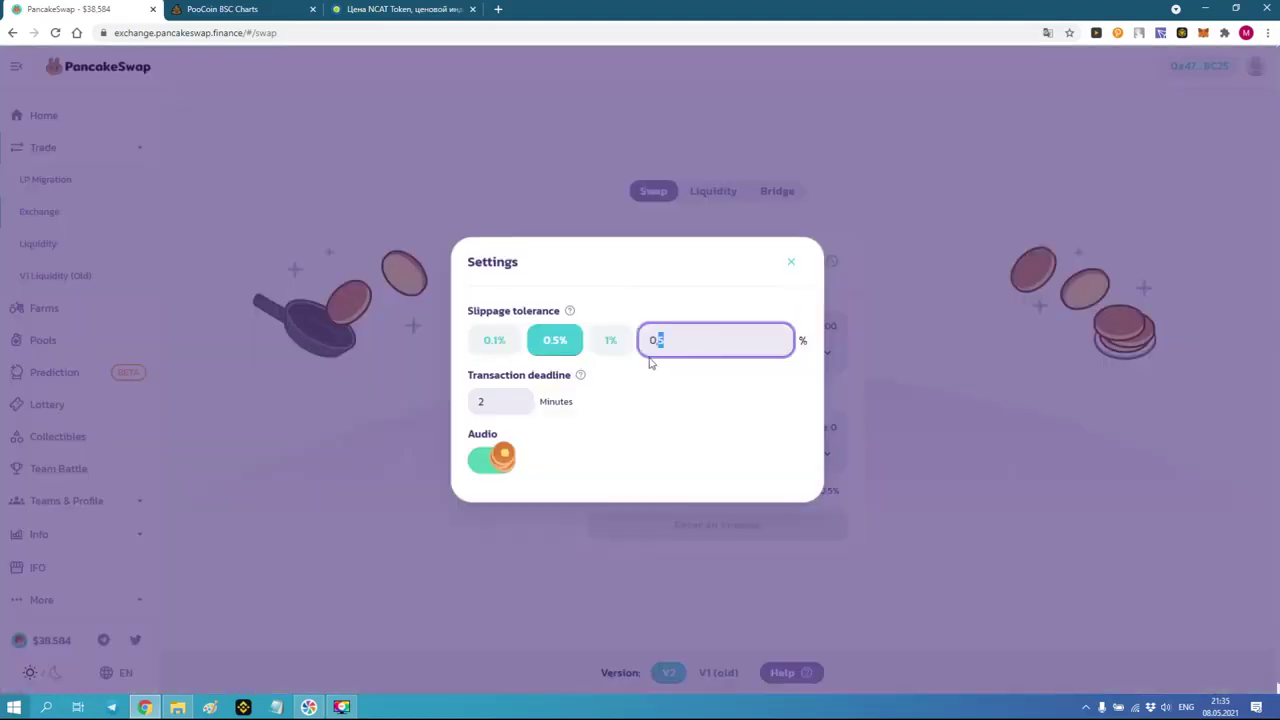
key("BackSpace")
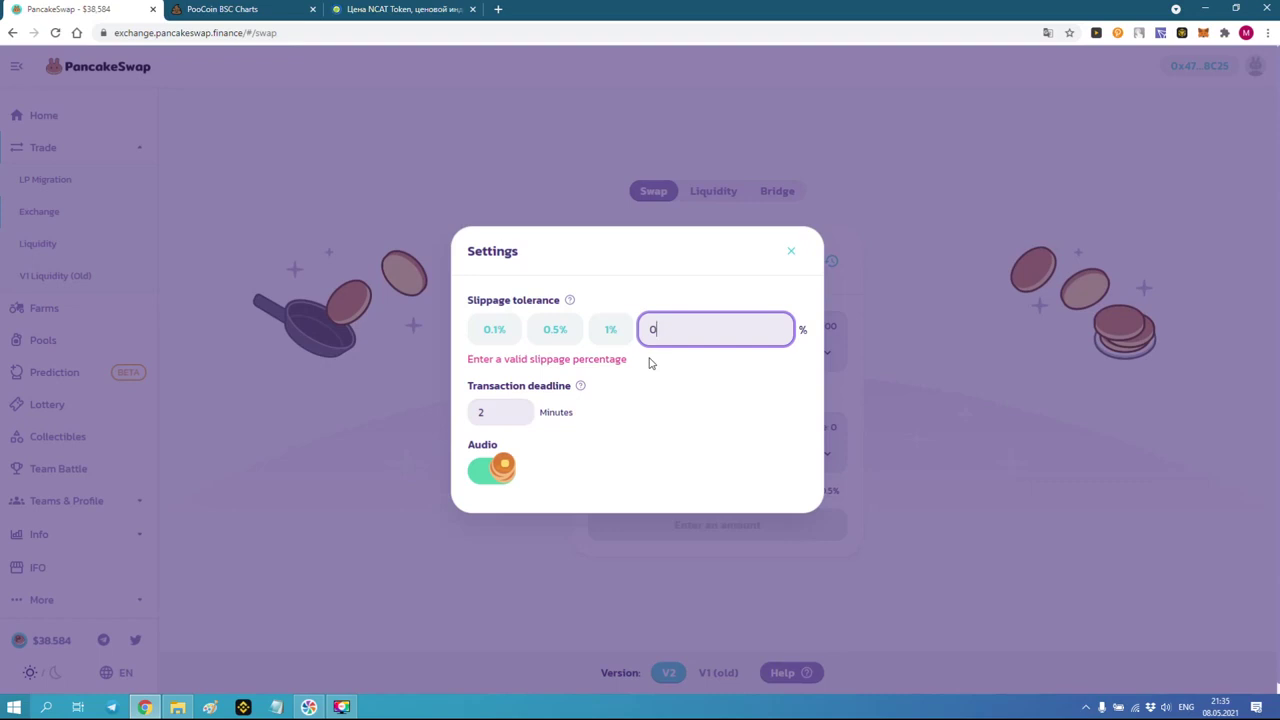
type("5")
left_click(986, 453)
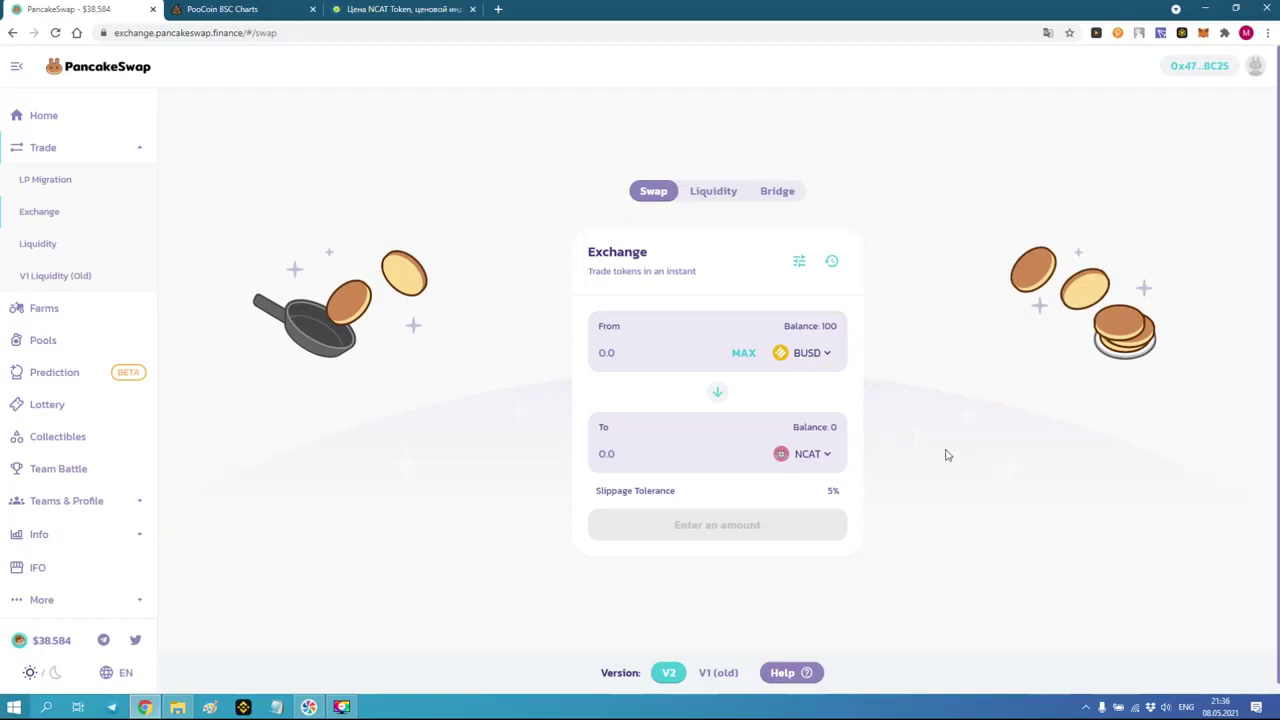
- Set the slippage tolerance to 10% in the exchange settings
left_click(800, 263)
left_click_drag(734, 351, 642, 345)
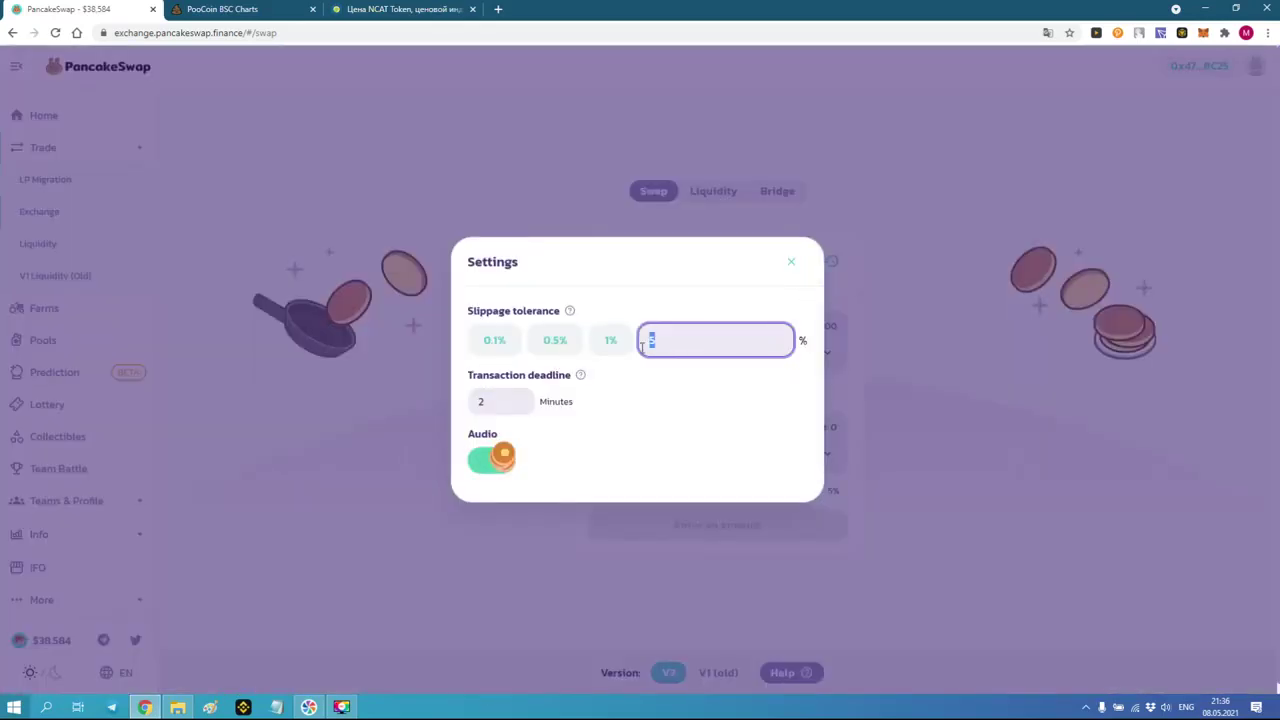
type("10")
left_click(937, 423)
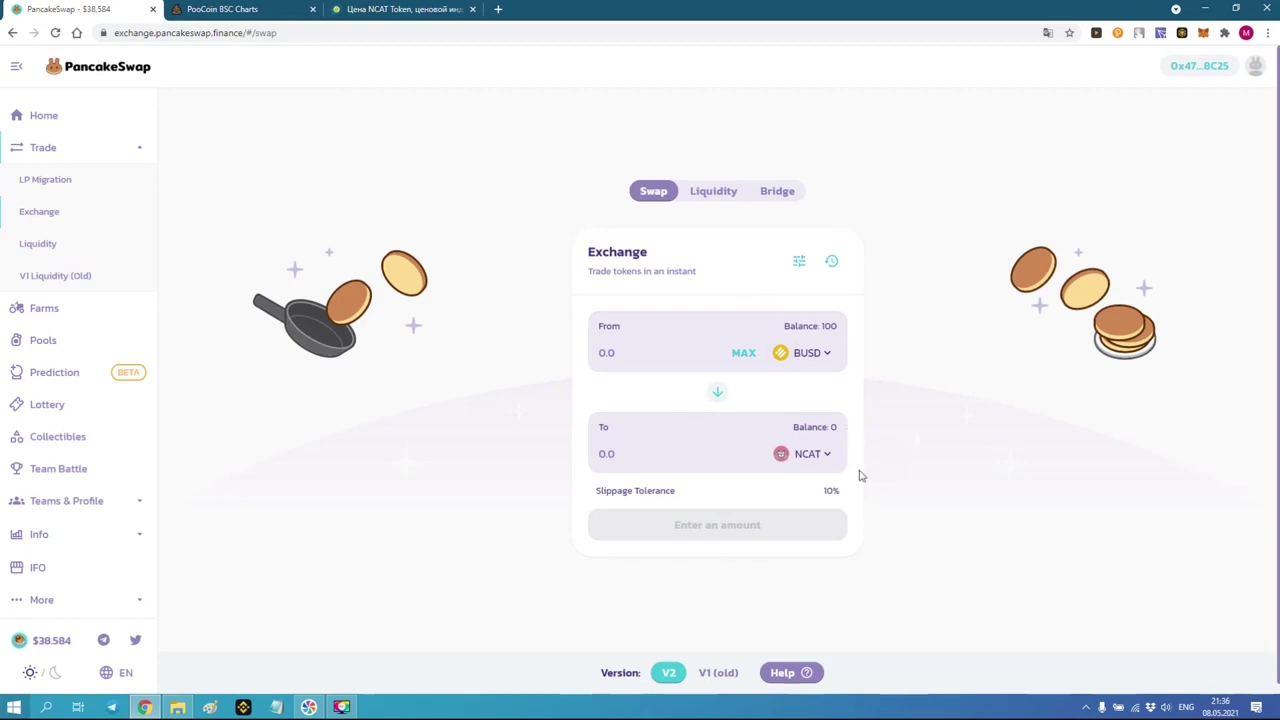
double_click(826, 491)
left_click(905, 469)
double_click(828, 491)
left_click(928, 479)
- Enter 10 BUSD as the amount to swap and review the estimated NCAT amount and price
left_click(614, 358)
type("10")
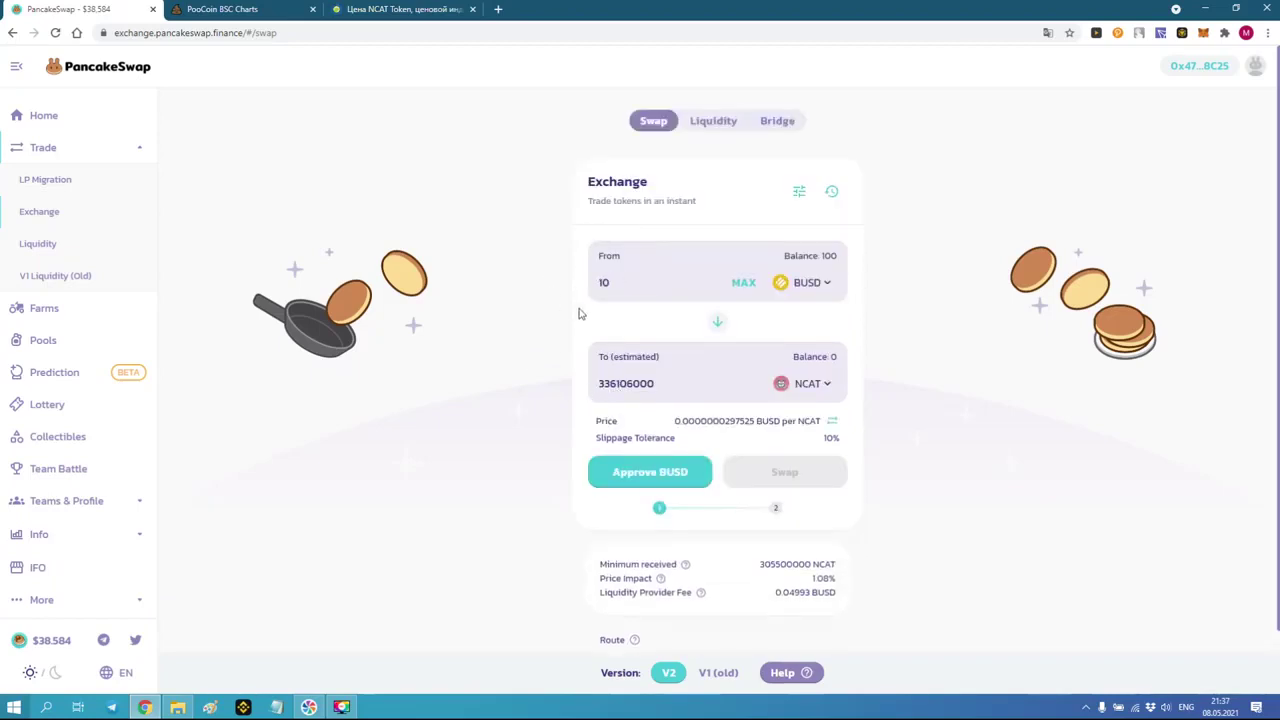
left_click_drag(599, 387, 662, 387)
left_click(690, 387)
left_click_drag(676, 419, 778, 420)
left_click(744, 423)
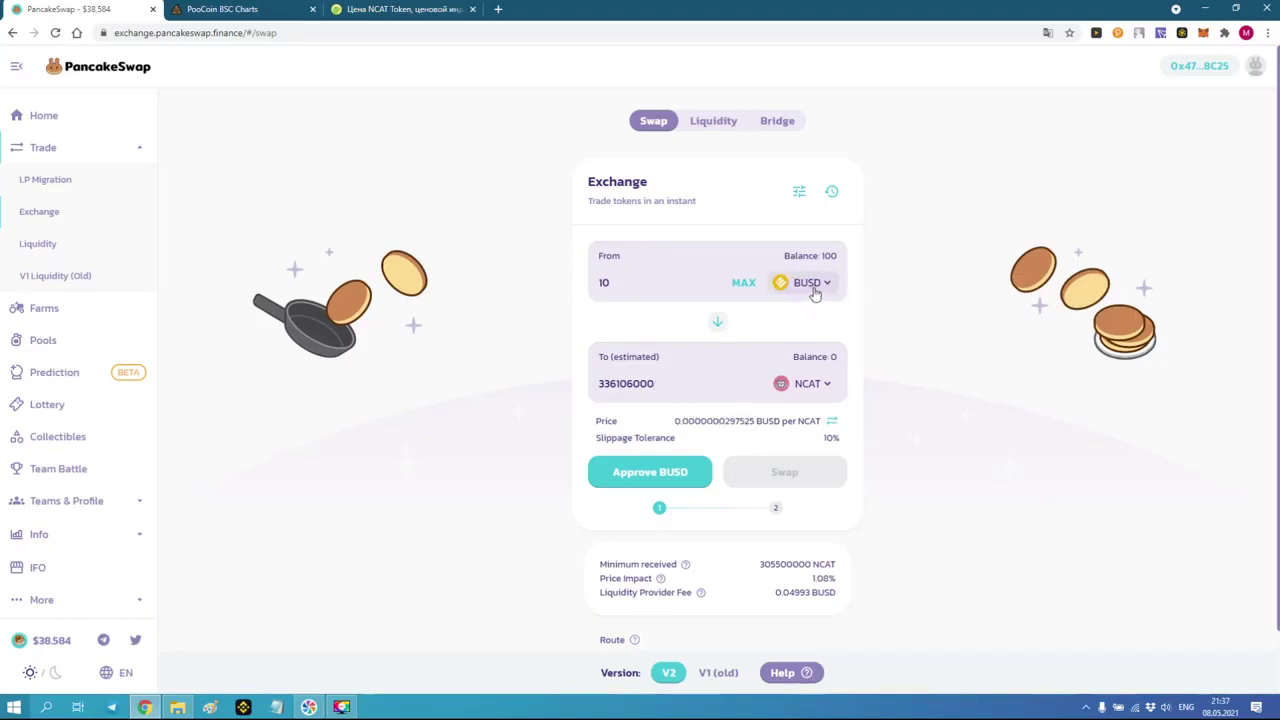
left_click_drag(675, 425, 822, 422)
left_click(731, 418)
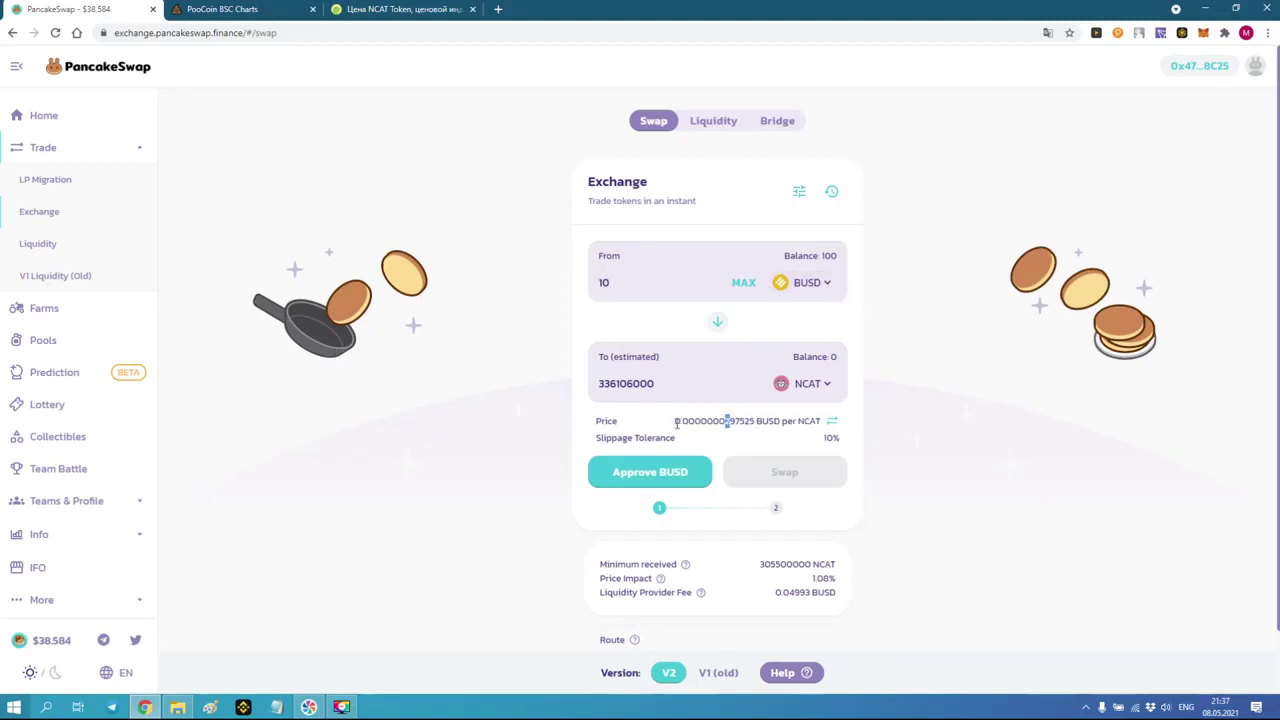
left_click_drag(690, 424, 751, 422)
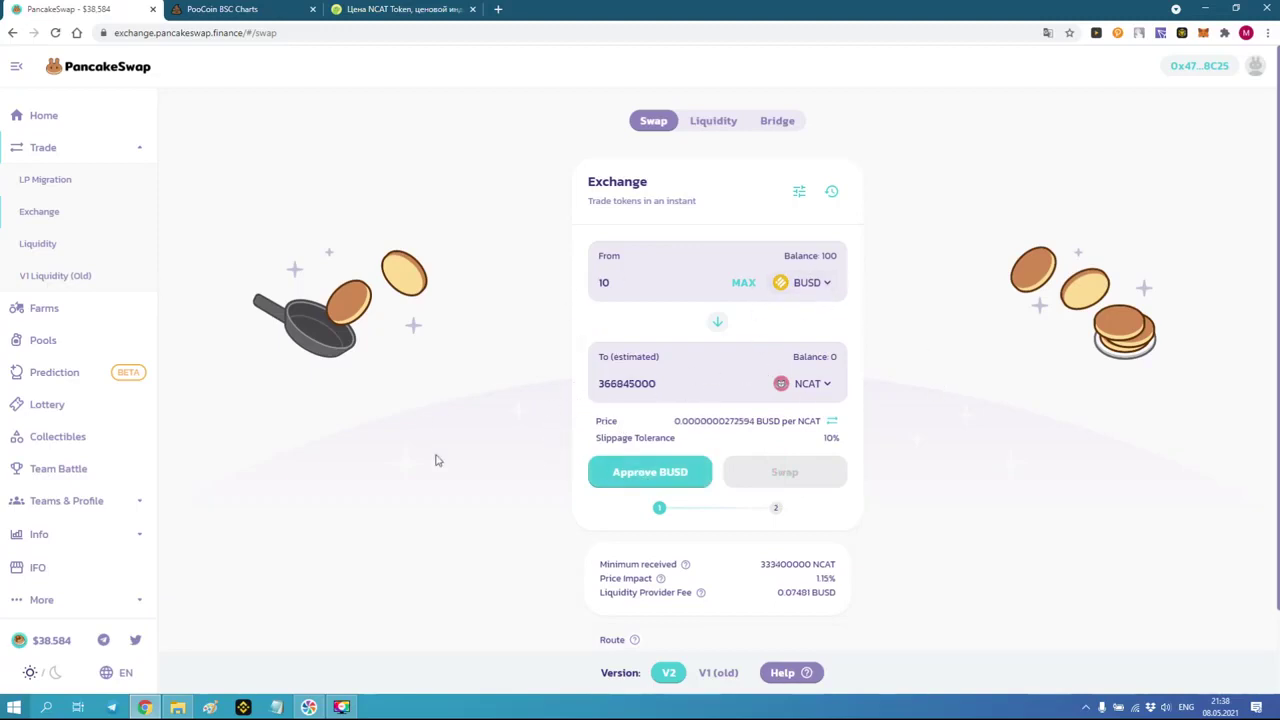
- Approve spending BUSD on the exchange and confirm the permission in MetaMask
left_click(634, 484)
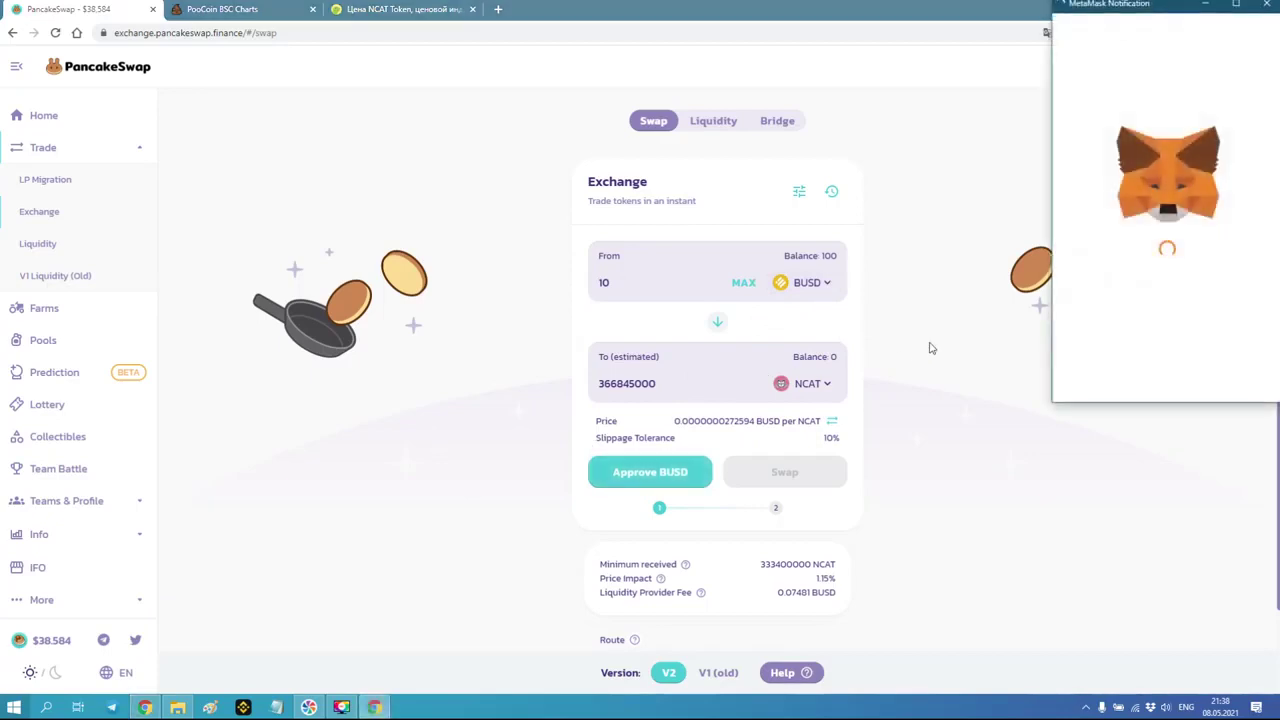
scroll(1218, 262, "down", 2)
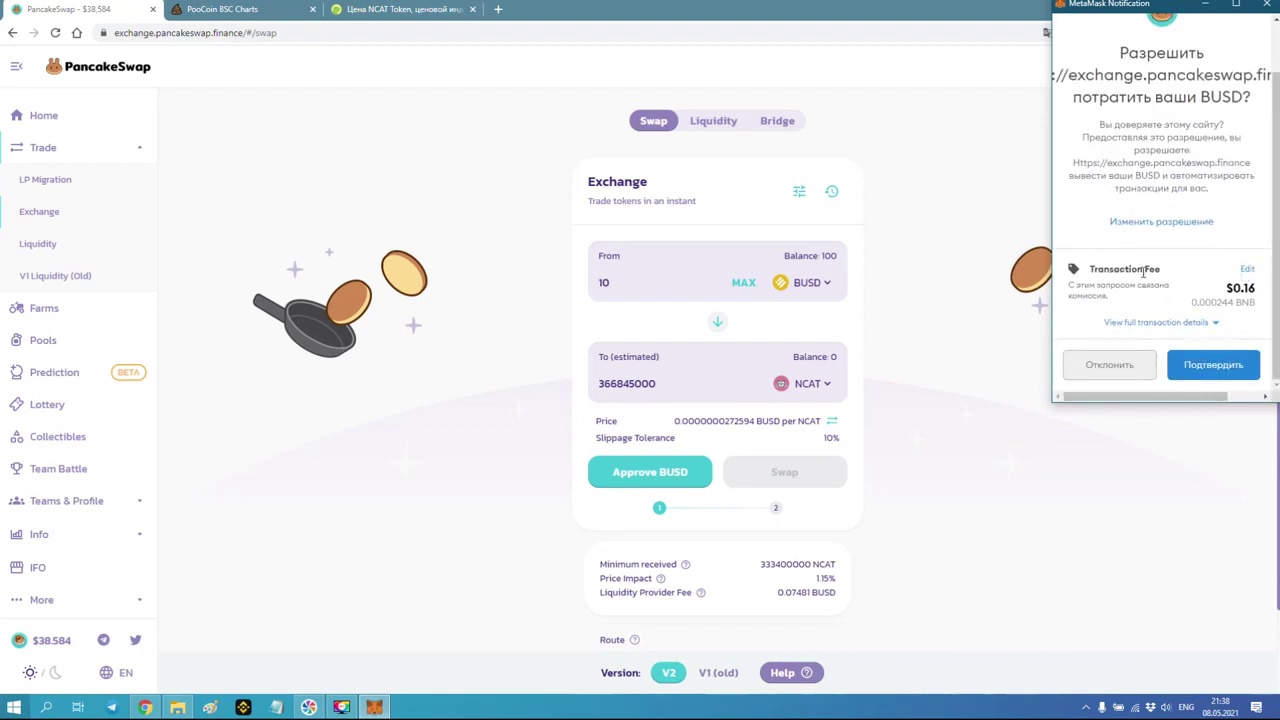
left_click(1211, 365)
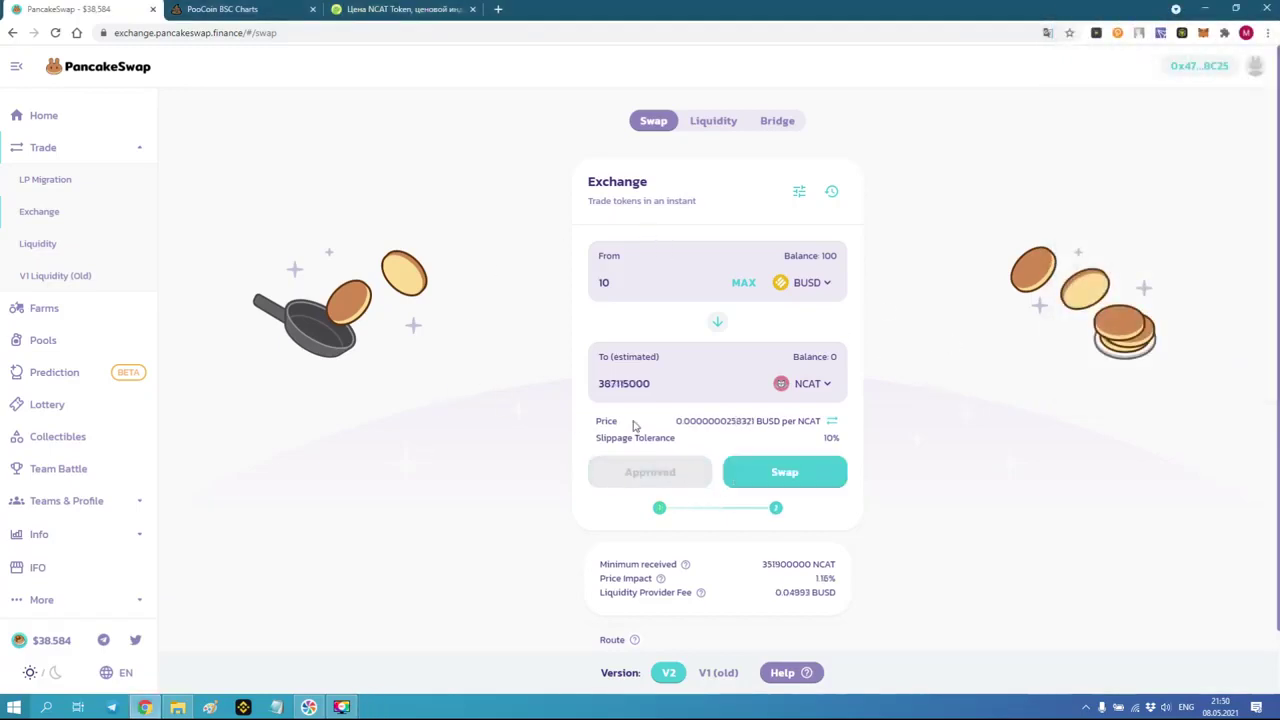
- Swap the 10 BUSD for NCAT with confirmation in MetaMask, and reverse the exchange direction to NCAT for BUSD
left_click(784, 472)
left_click(635, 493)
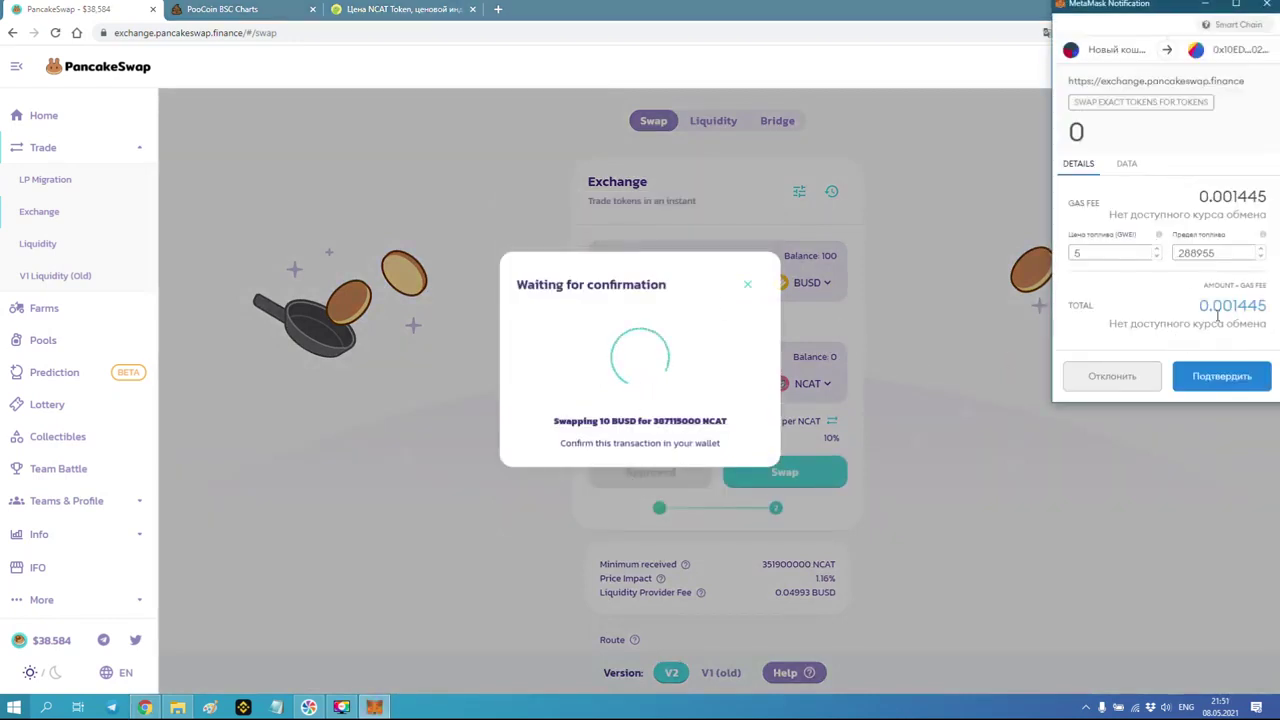
left_click(1224, 378)
left_click(640, 453)
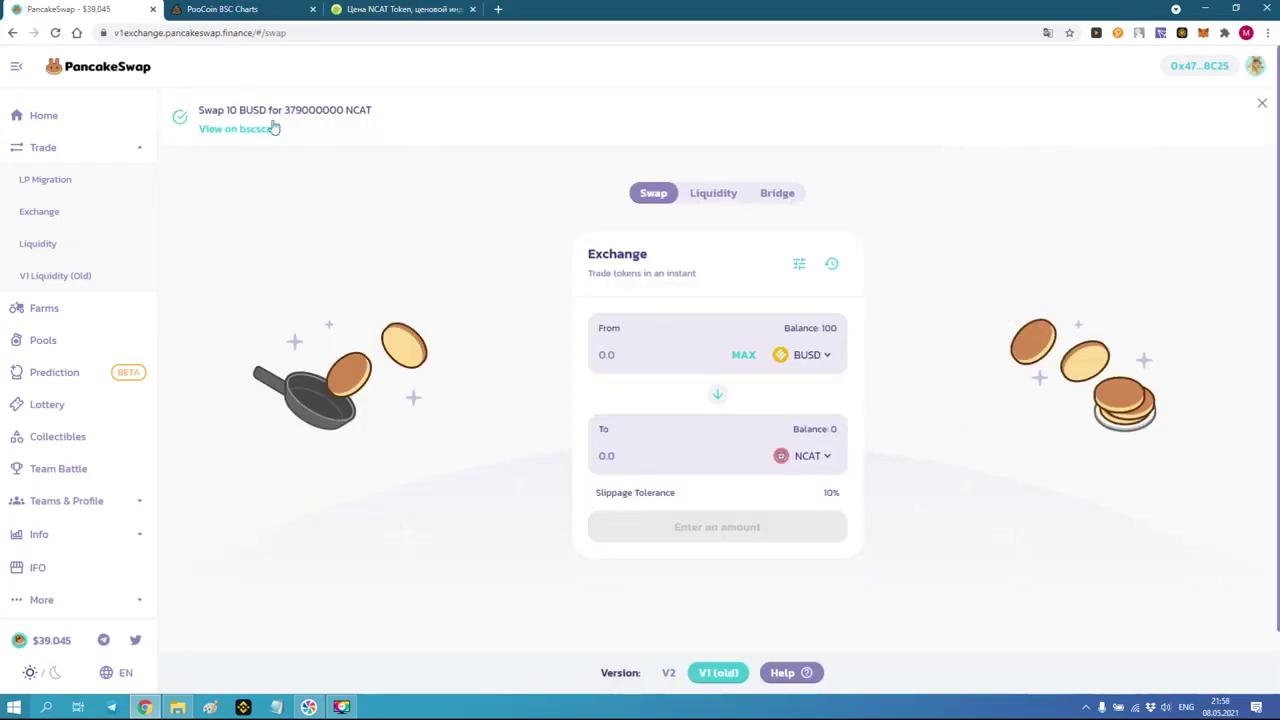
left_click(717, 394)
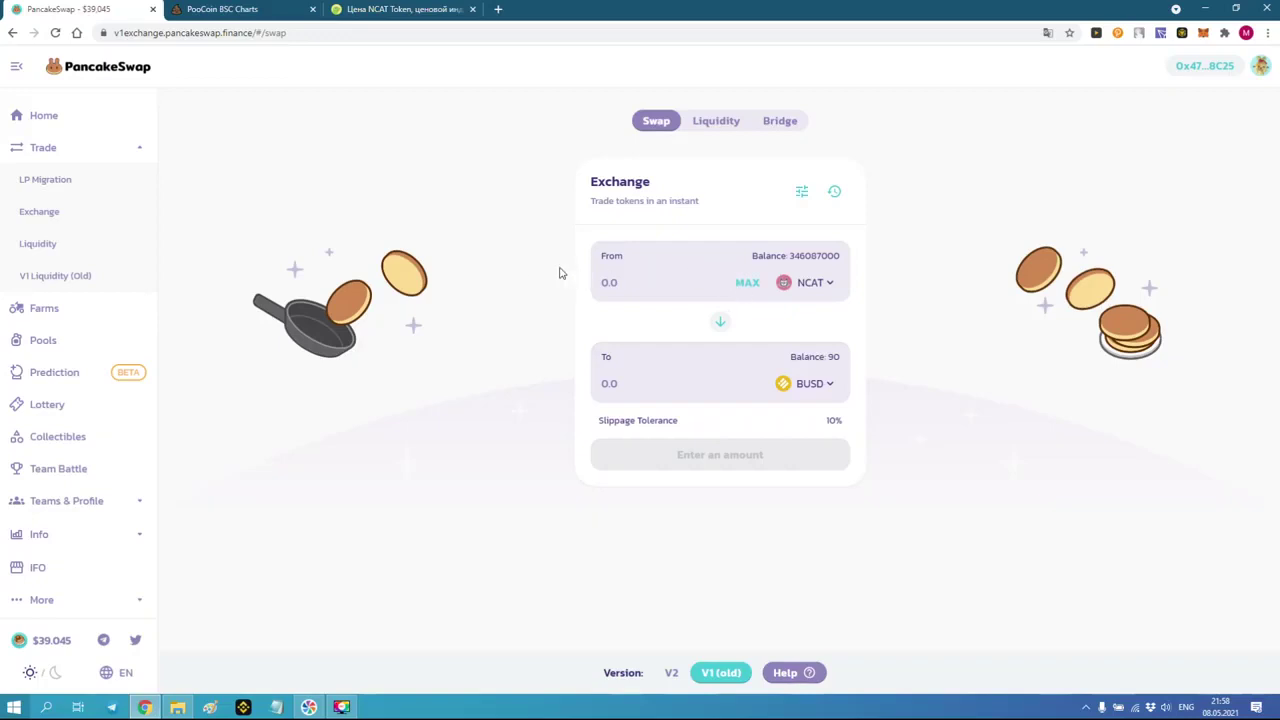
- Switch to PooCoin, open the Nyan Cat Token price chart using its copied contract address, and review the available chart intervals
left_click(234, 12)
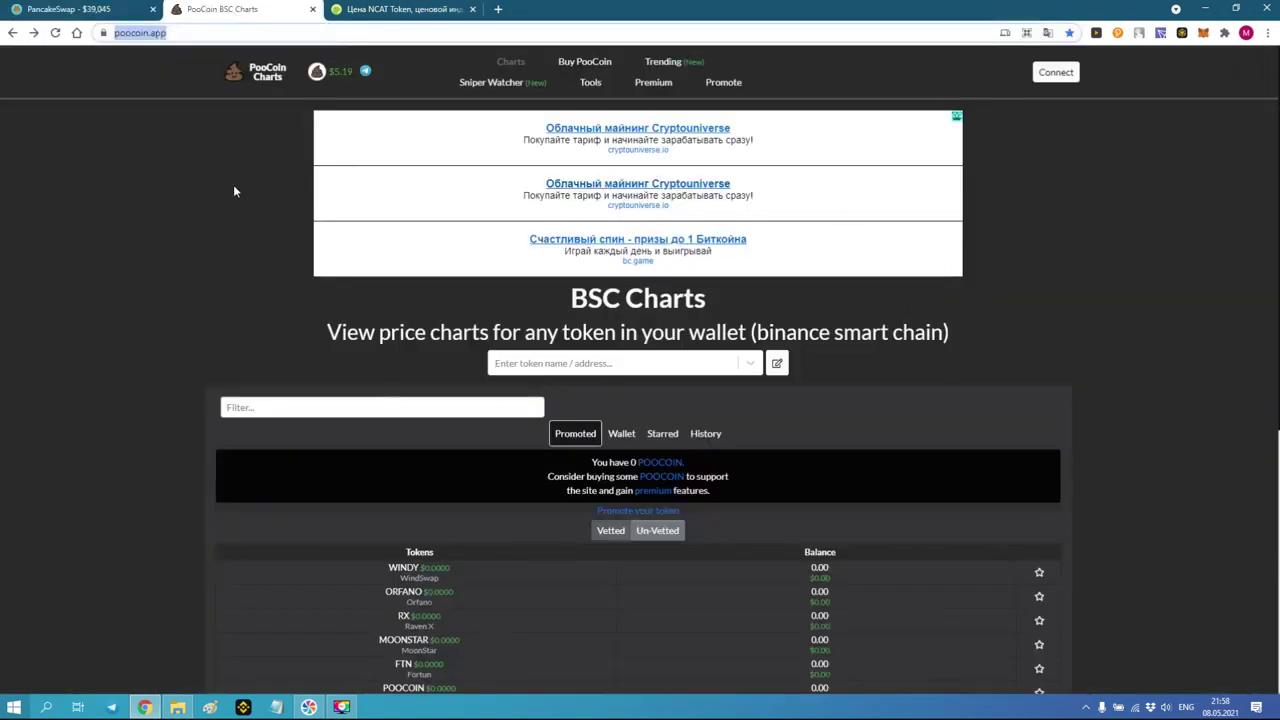
left_click(224, 309)
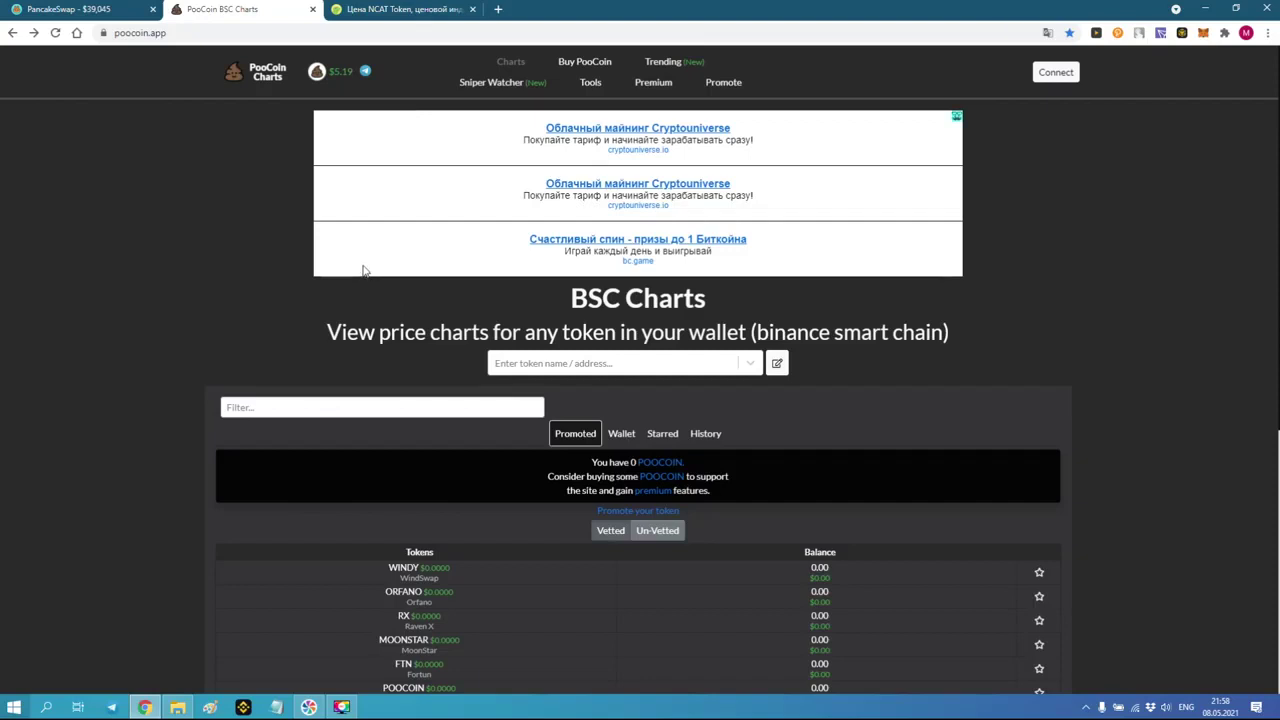
scroll(488, 308, "down", 1)
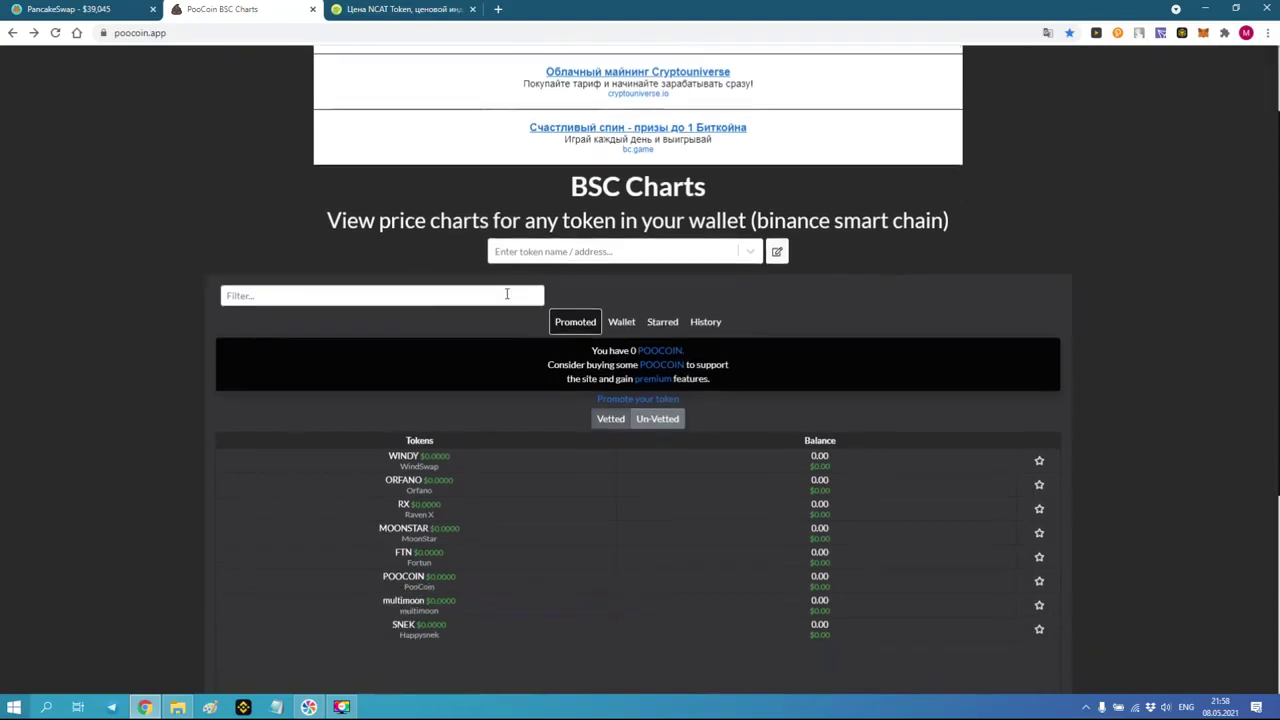
left_click(549, 258)
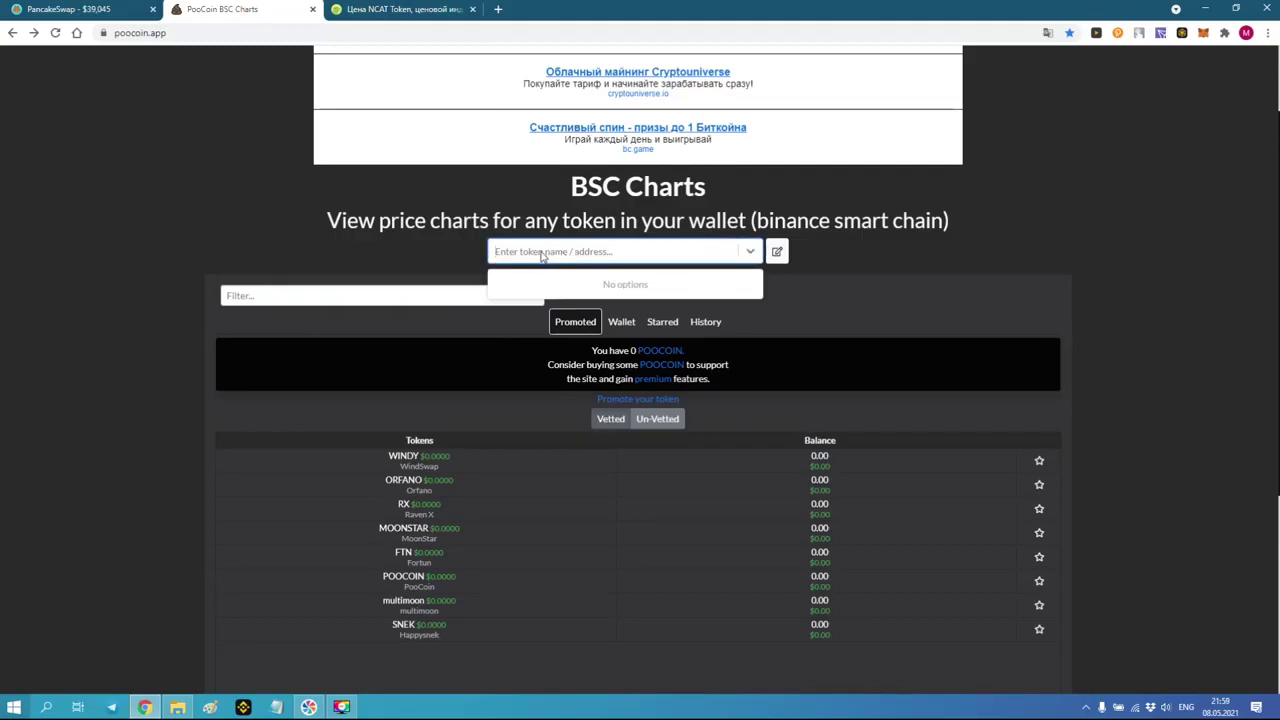
key("ctrl+v")
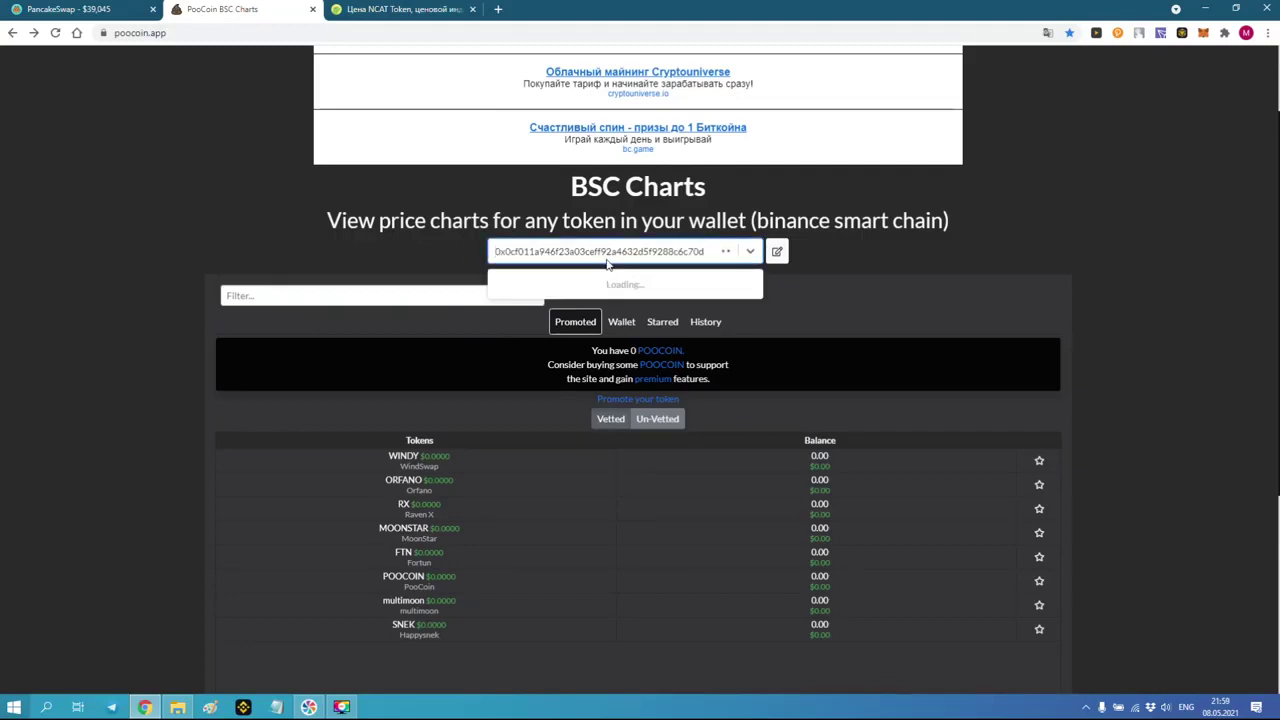
left_click(618, 288)
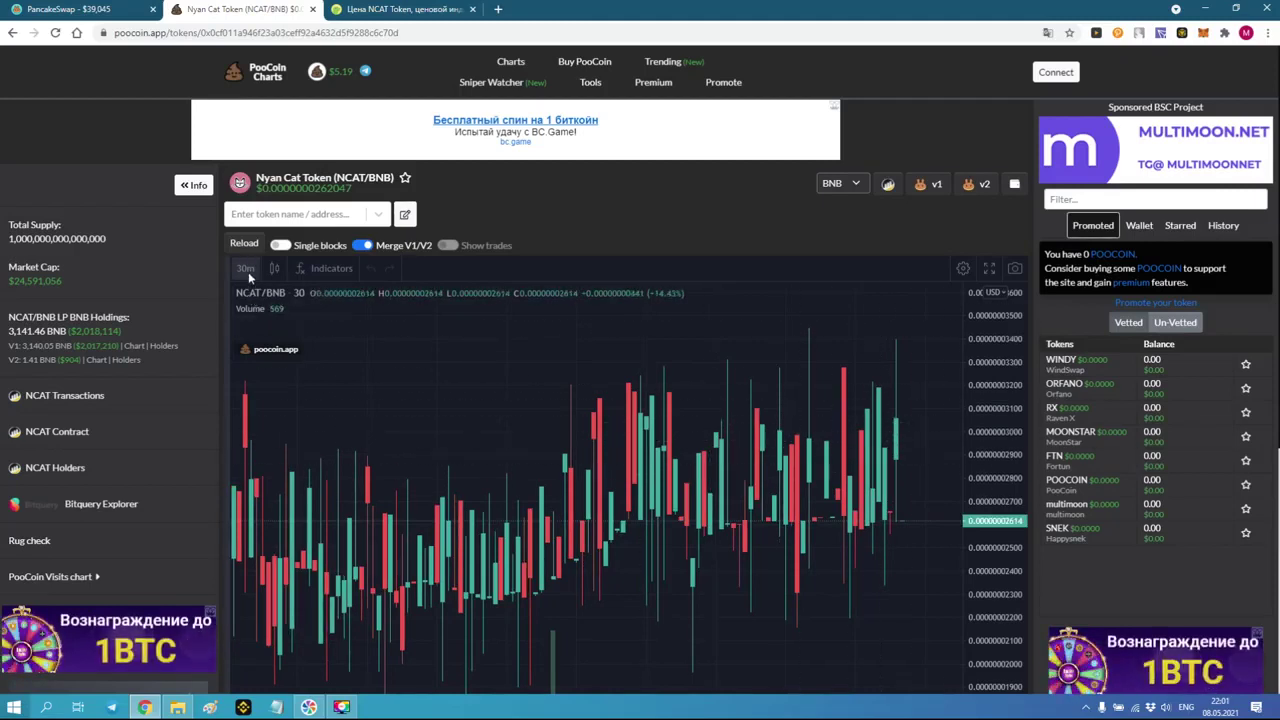
left_click(245, 269)
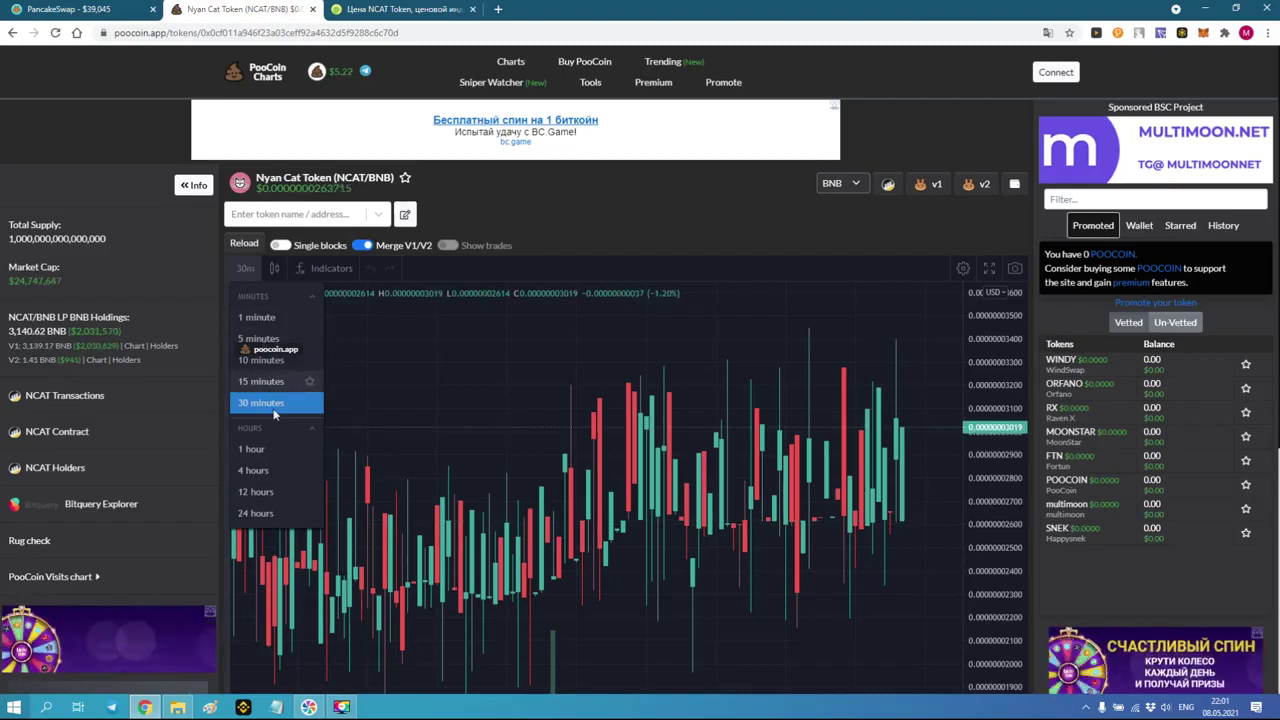
left_click(469, 330)
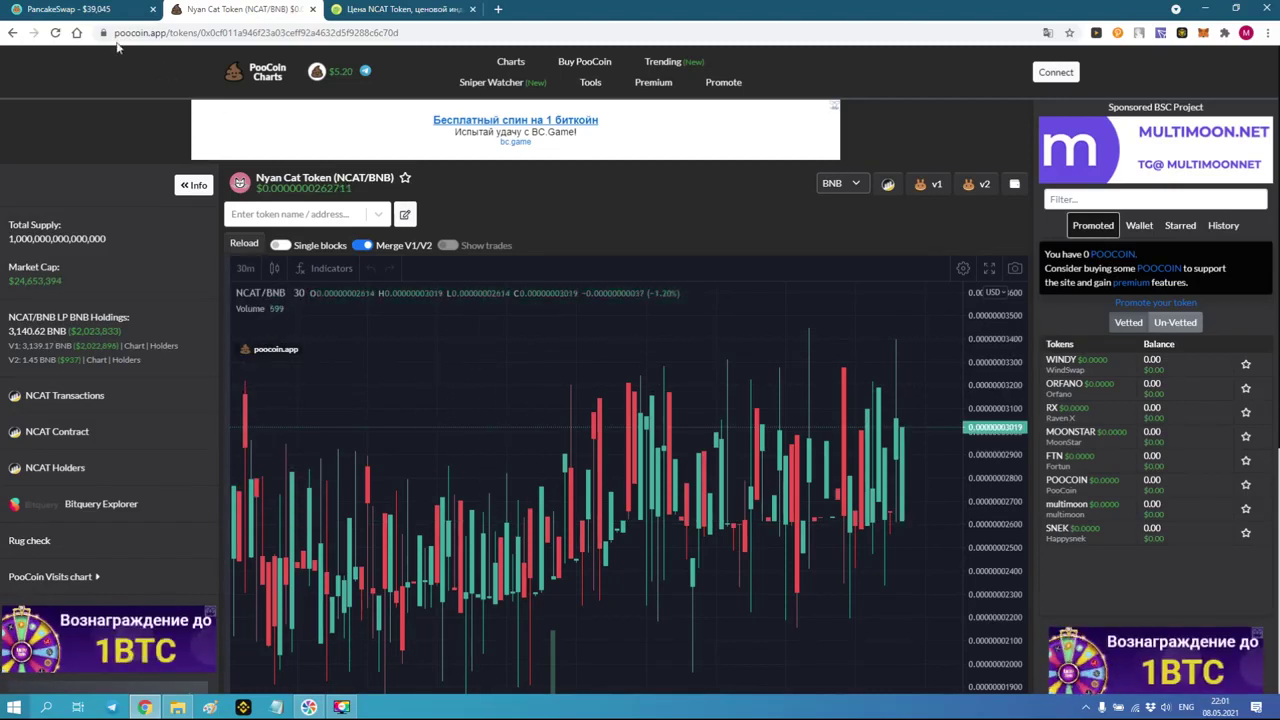
- Switch back to PancakeSwap and enter the maximum NCAT balance as the amount to swap for BUSD
left_click(72, 9)
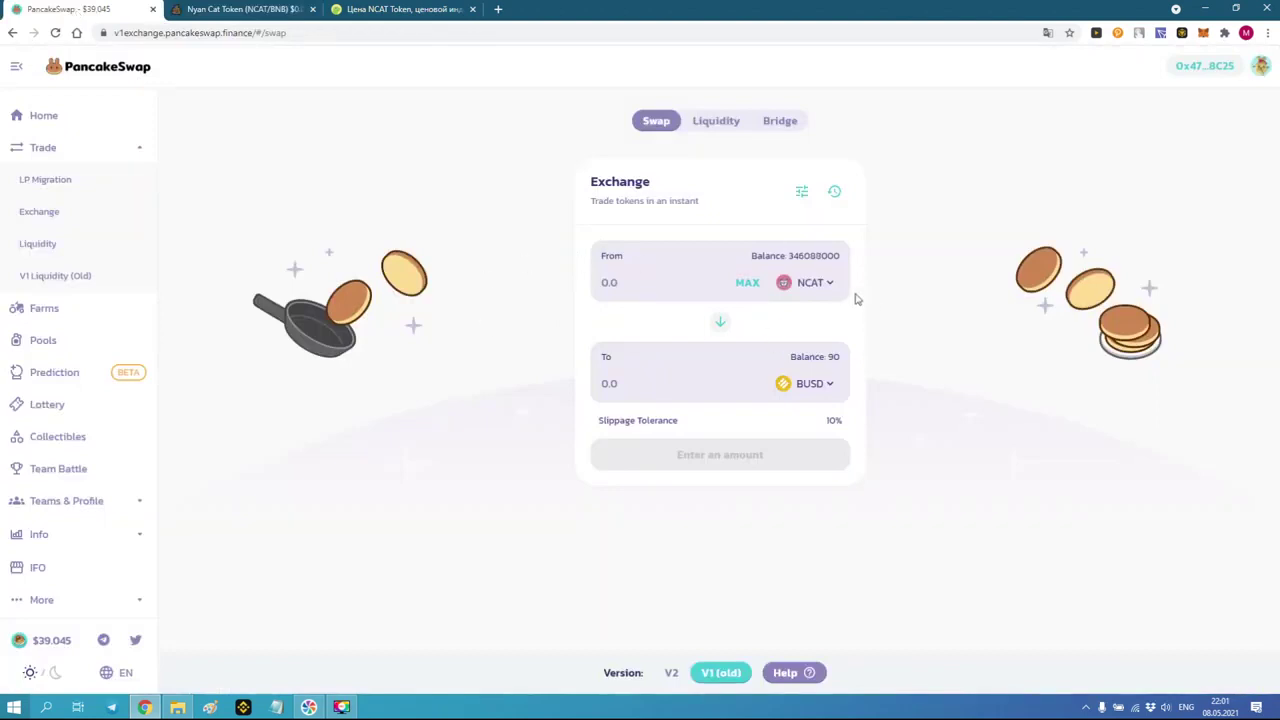
left_click(747, 282)
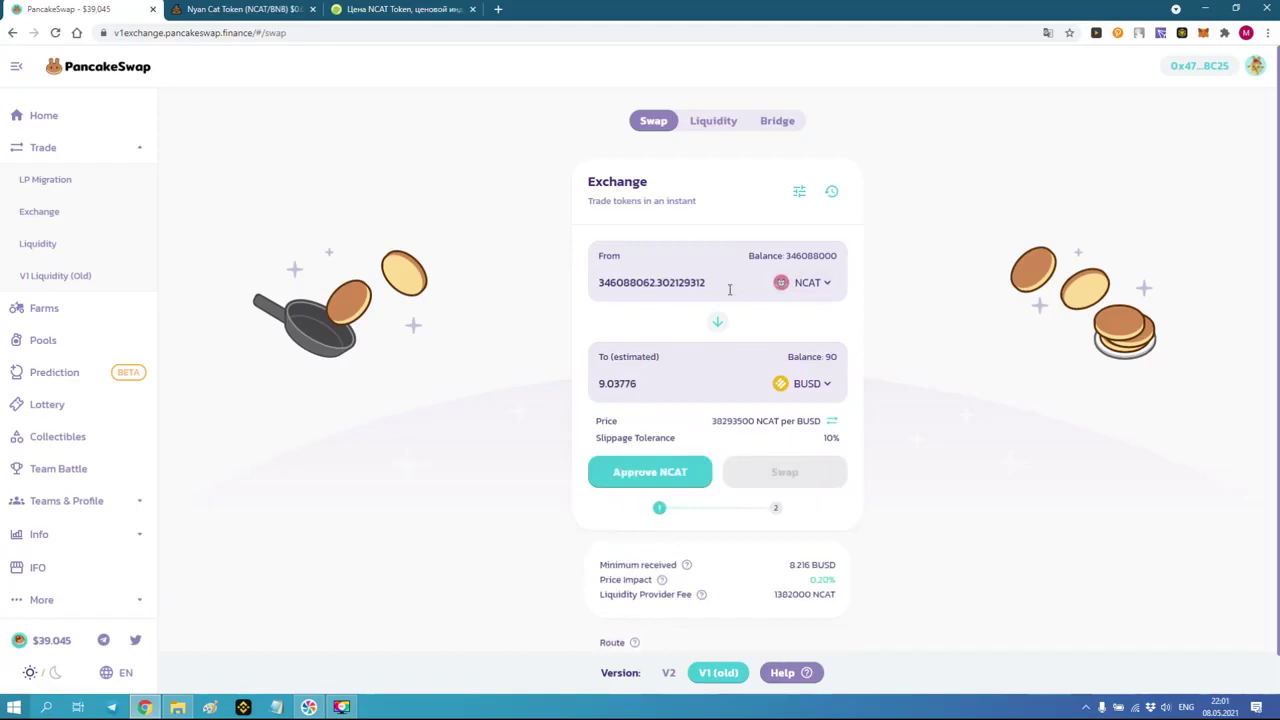
left_click_drag(599, 283, 640, 283)
left_click(721, 284)
- Approve spending NCAT on the exchange and confirm the permission in MetaMask
left_click(645, 478)
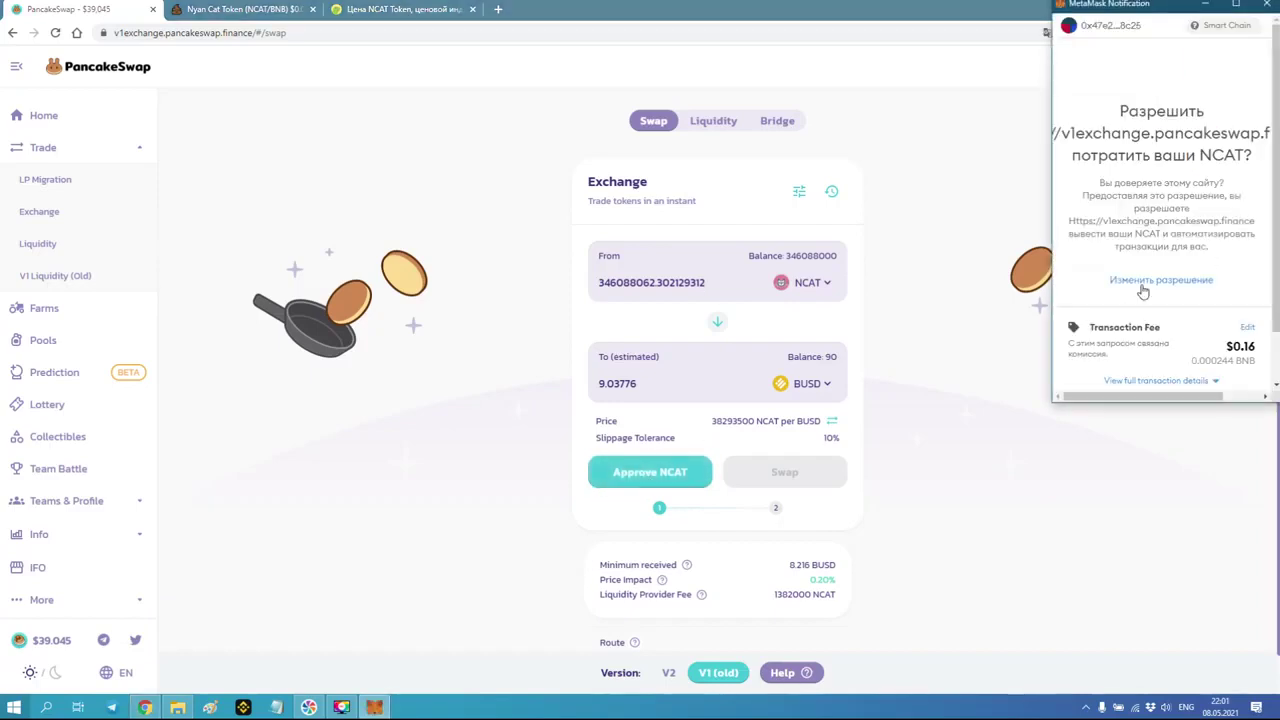
scroll(1177, 283, "down", 2)
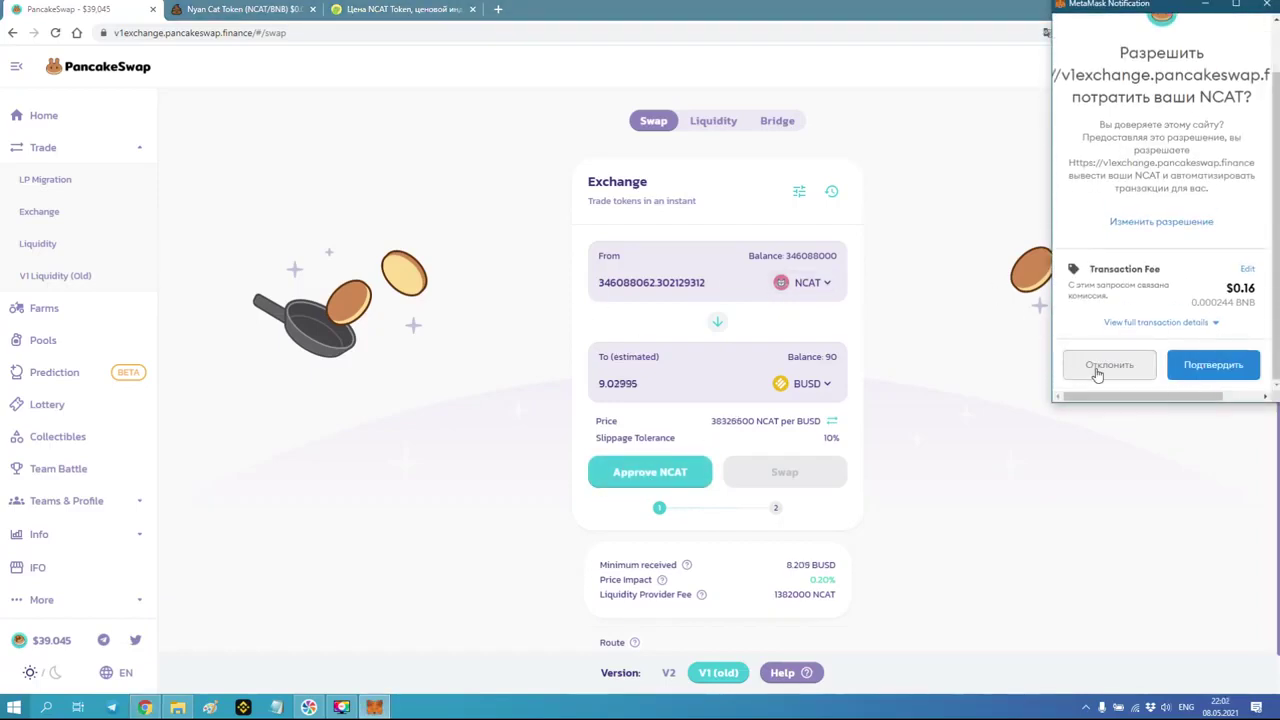
left_click(1206, 366)
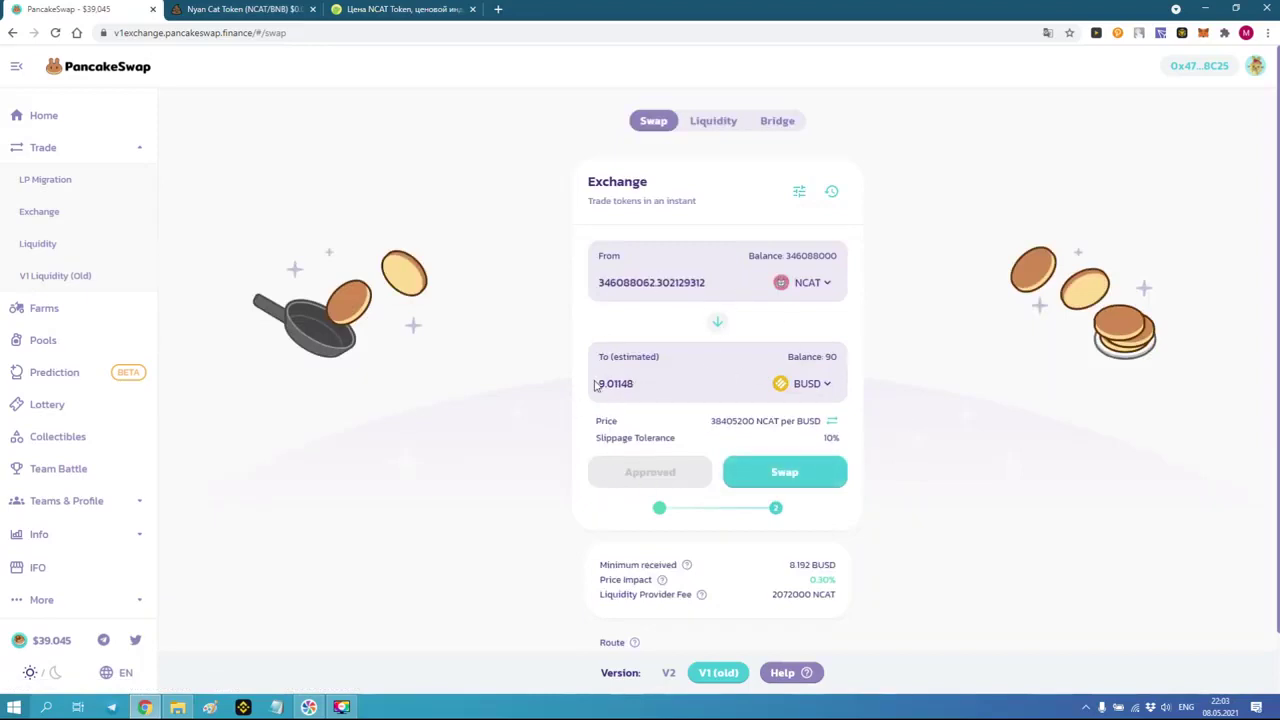
- Check the estimated BUSD amount, and swap the full NCAT balance for BUSD with confirmation in MetaMask
left_click_drag(600, 382, 669, 381)
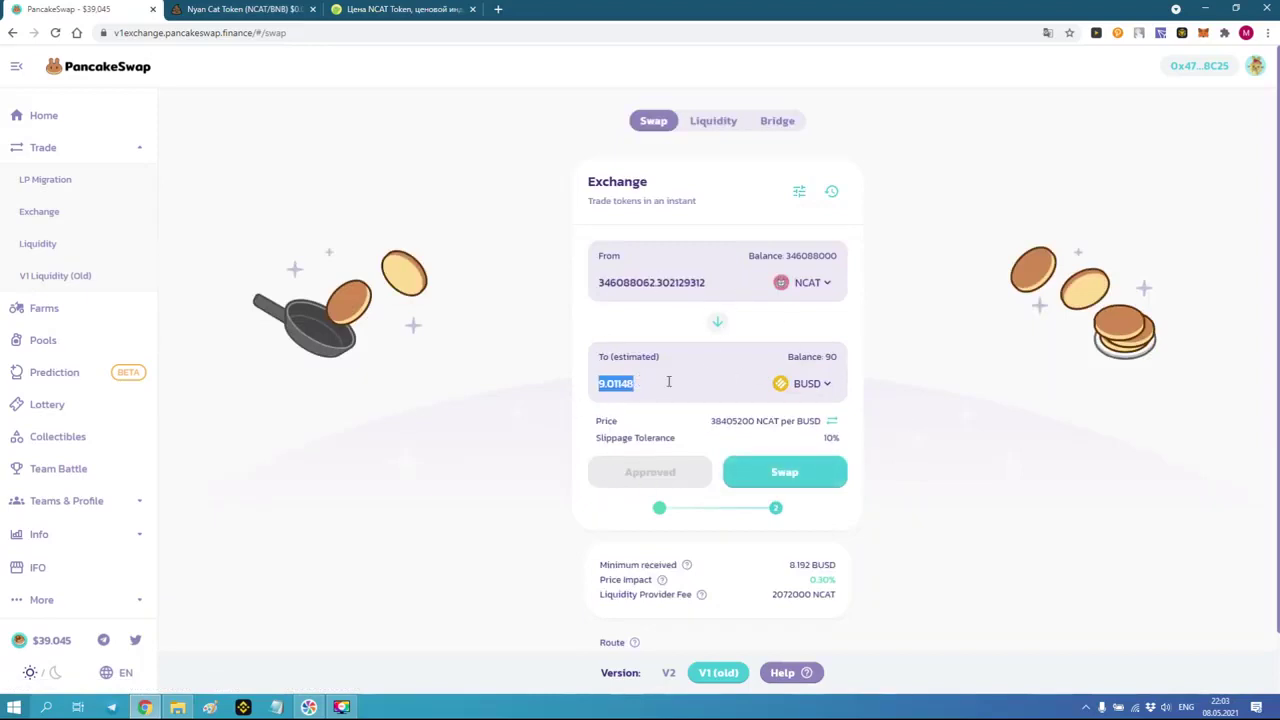
left_click(612, 383)
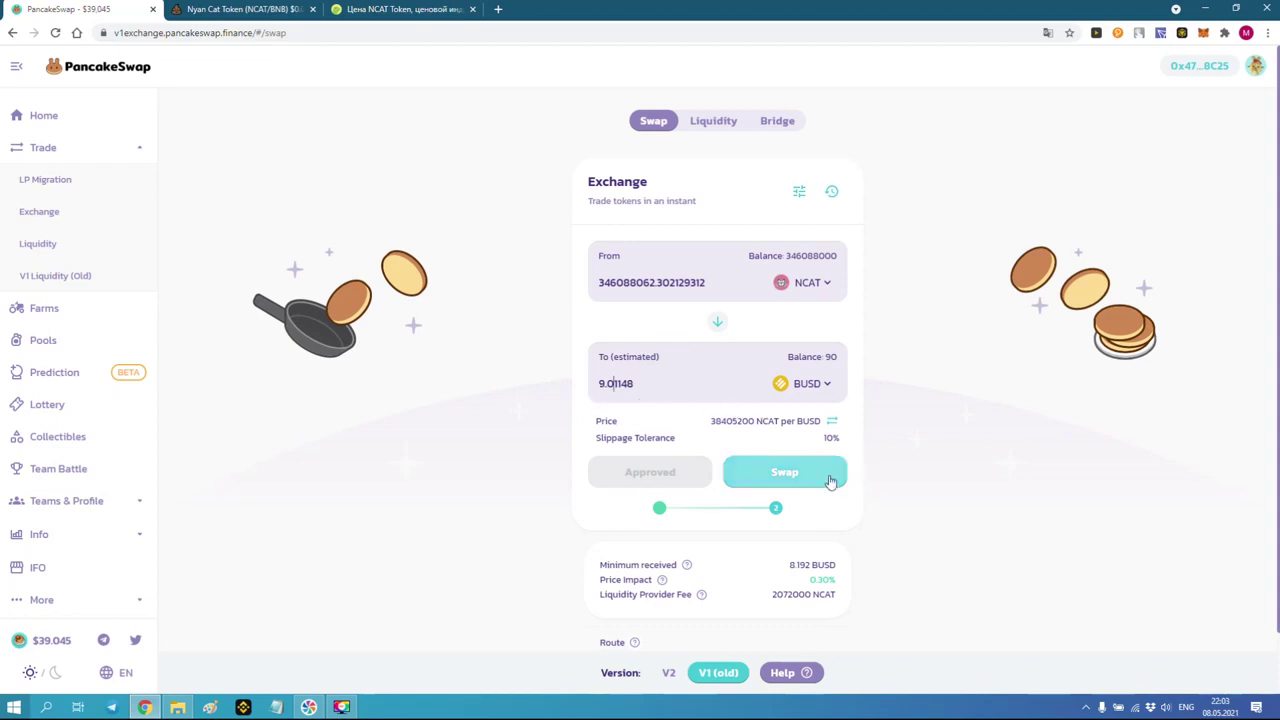
left_click(780, 472)
left_click(655, 494)
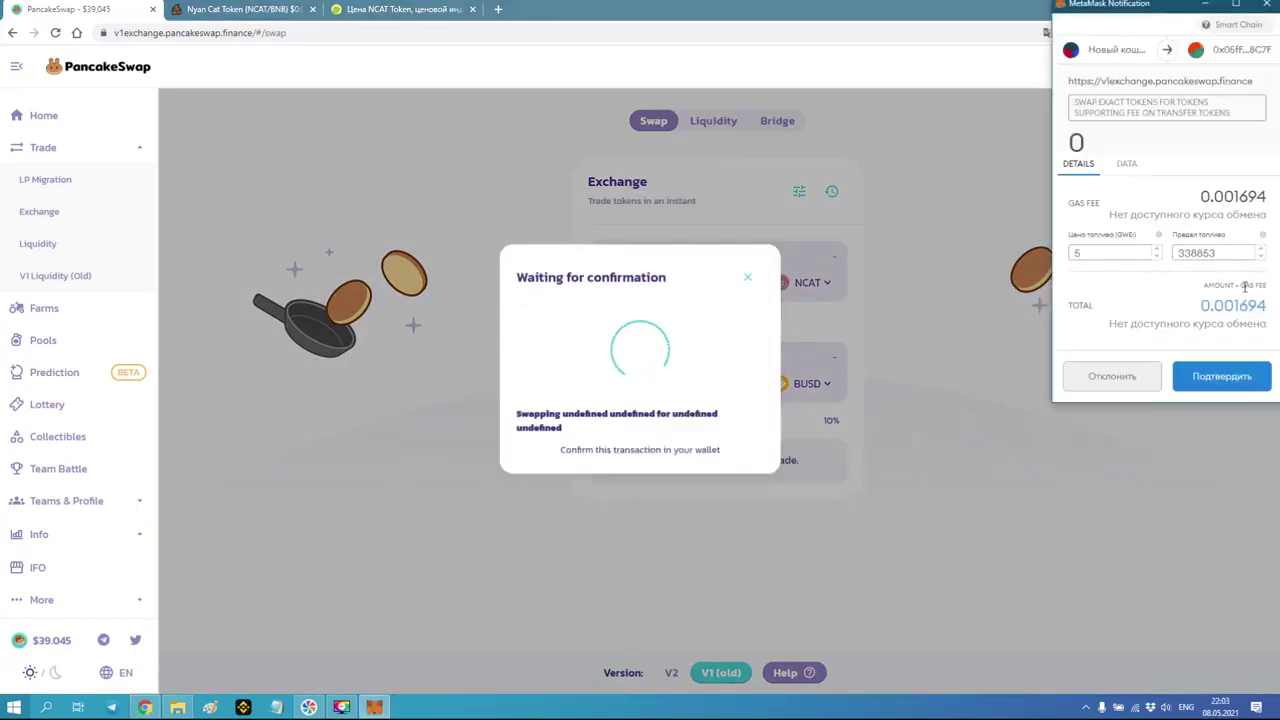
left_click(1230, 376)
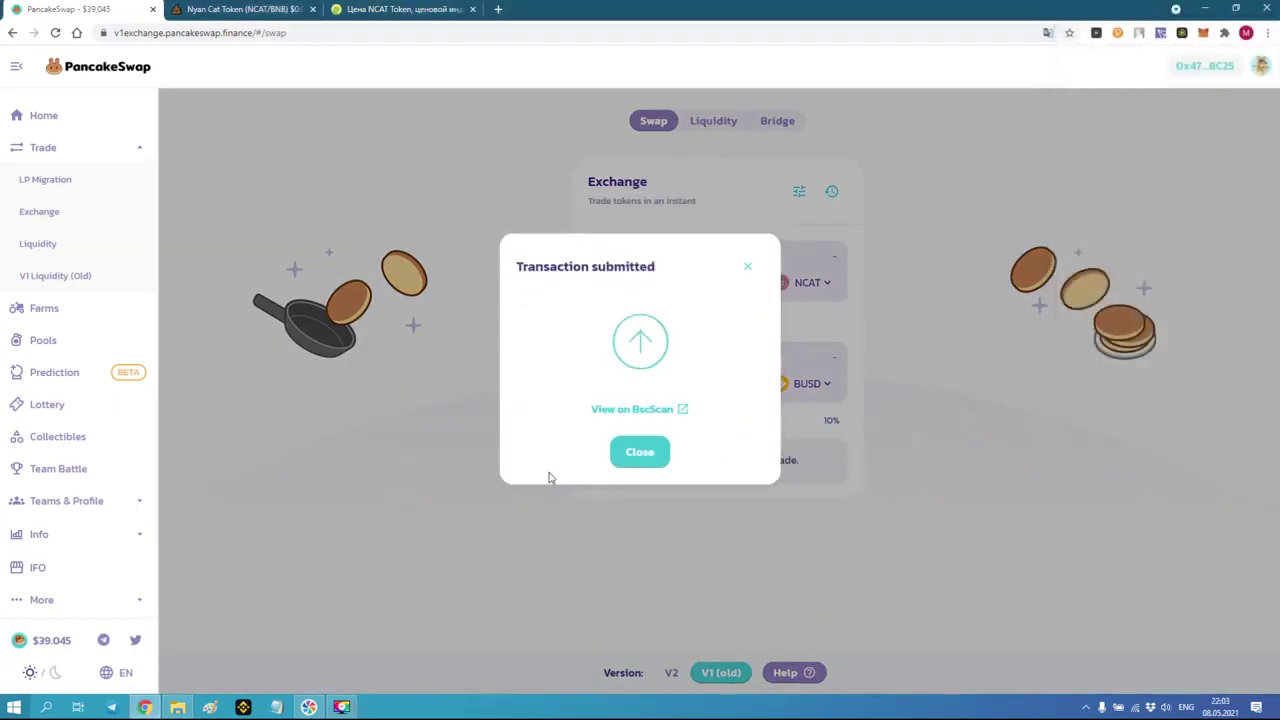
left_click(640, 452)
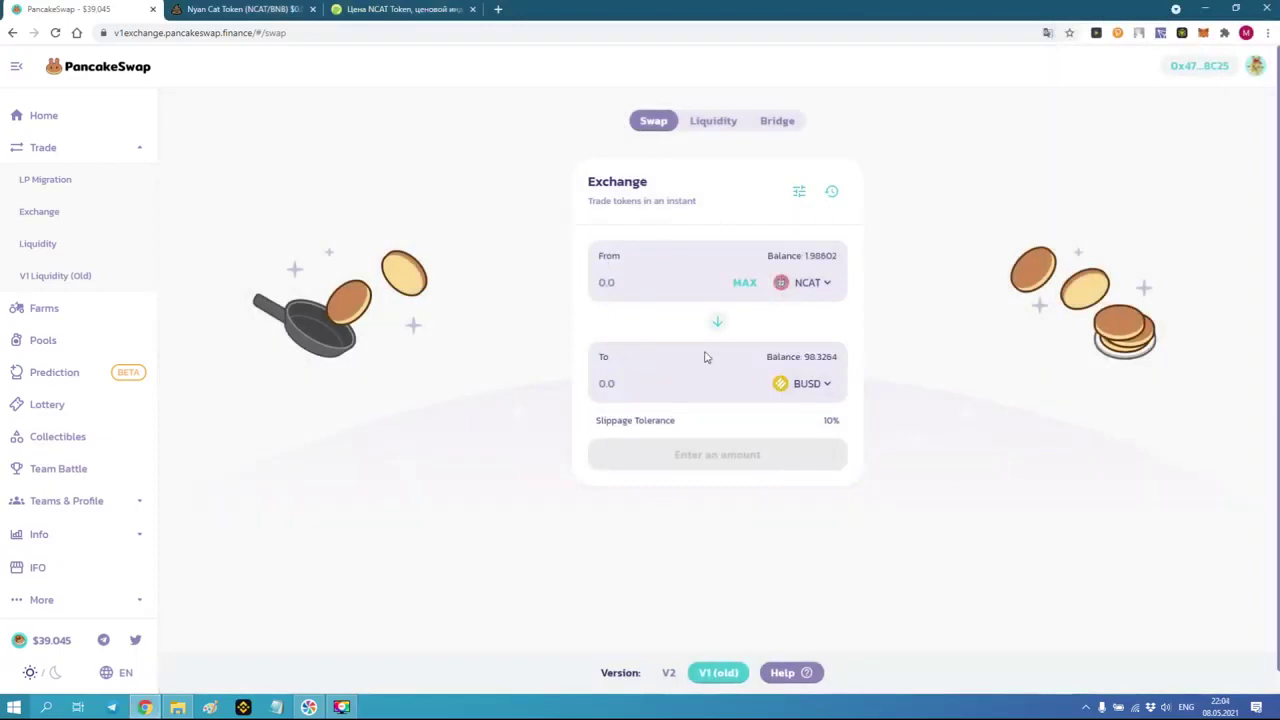